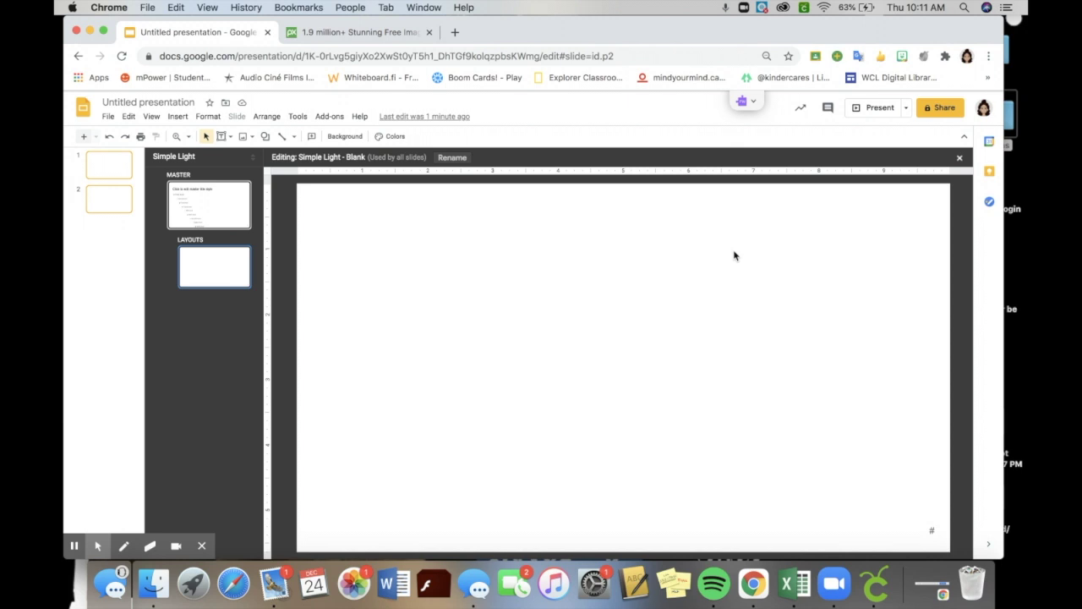
- Search the web for an image to insert into the Blank layout, using the query "empty room background"
click(180, 115)
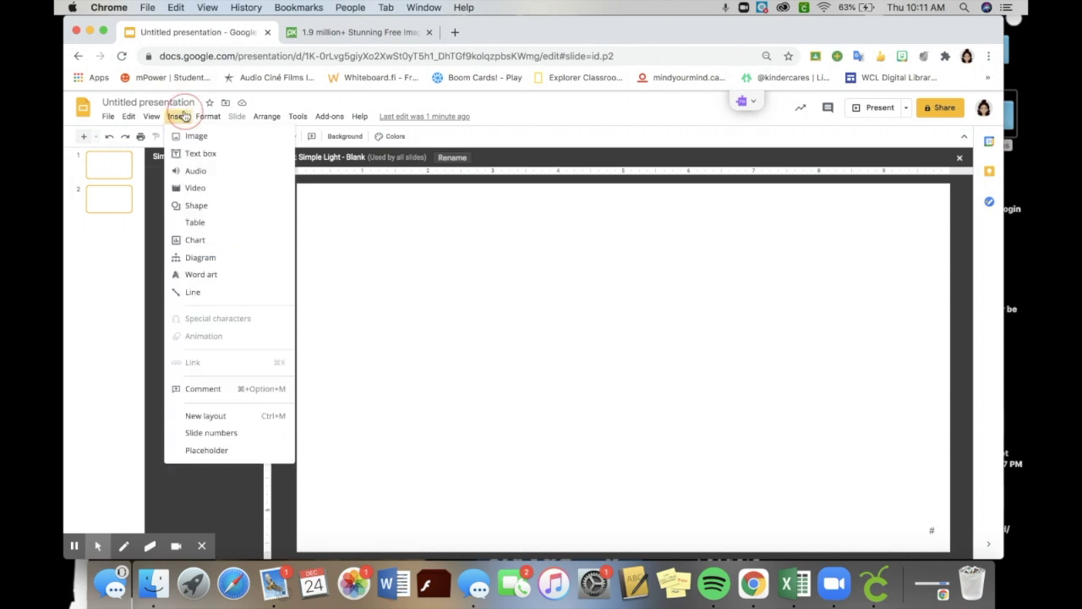
mouse_move(188, 137)
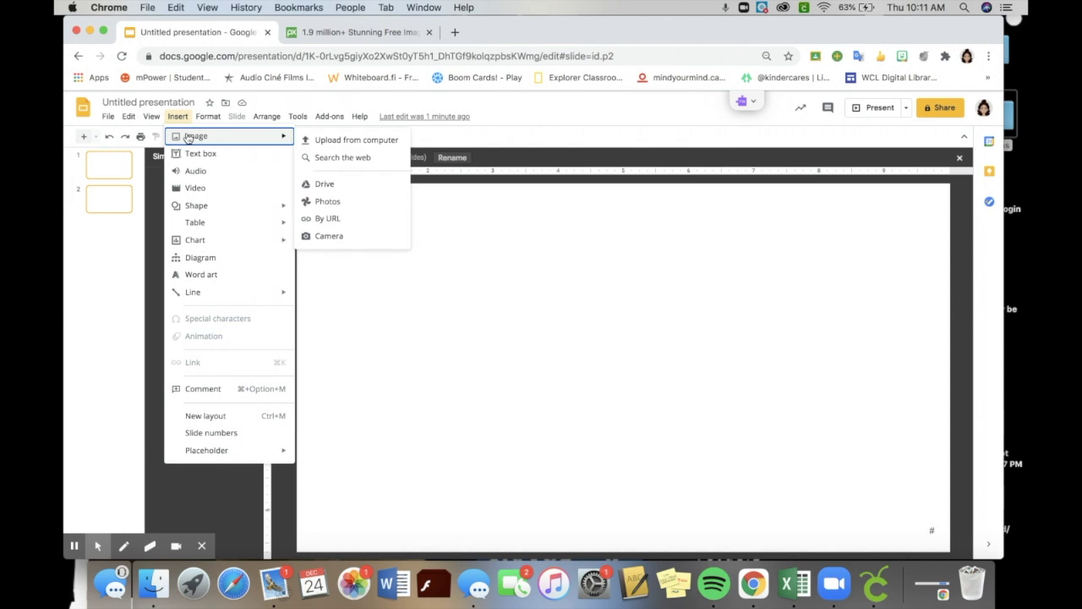
click(343, 157)
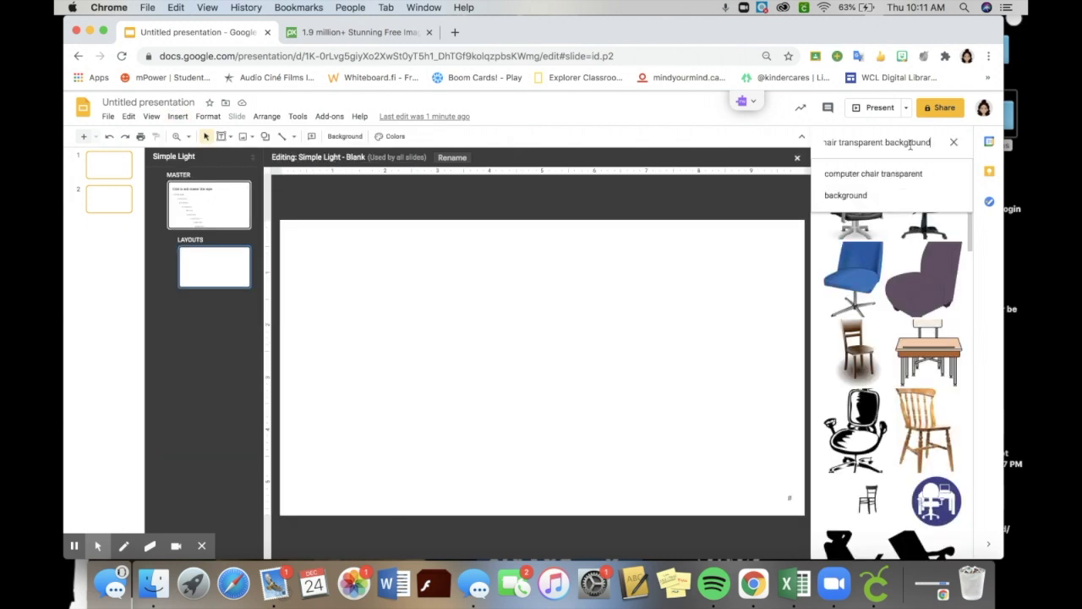
click(954, 143)
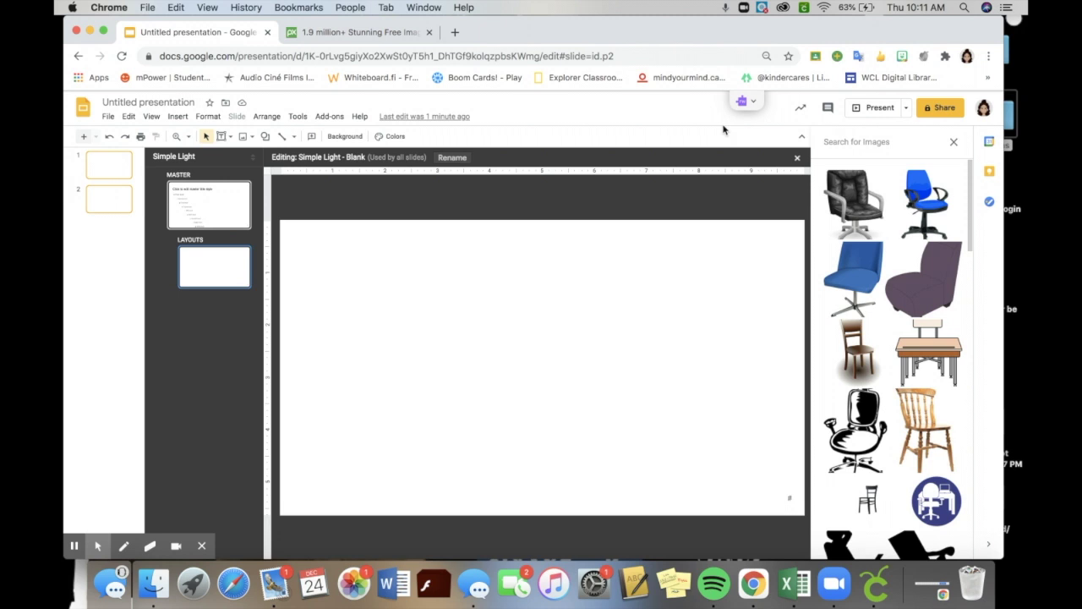
text(empty)
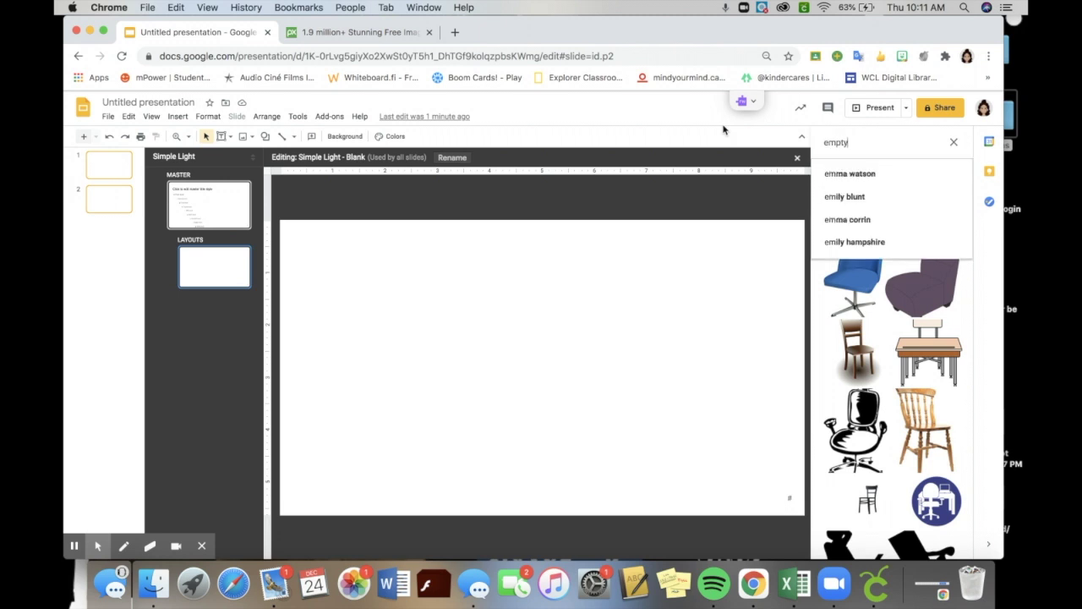
text( room backgrou)
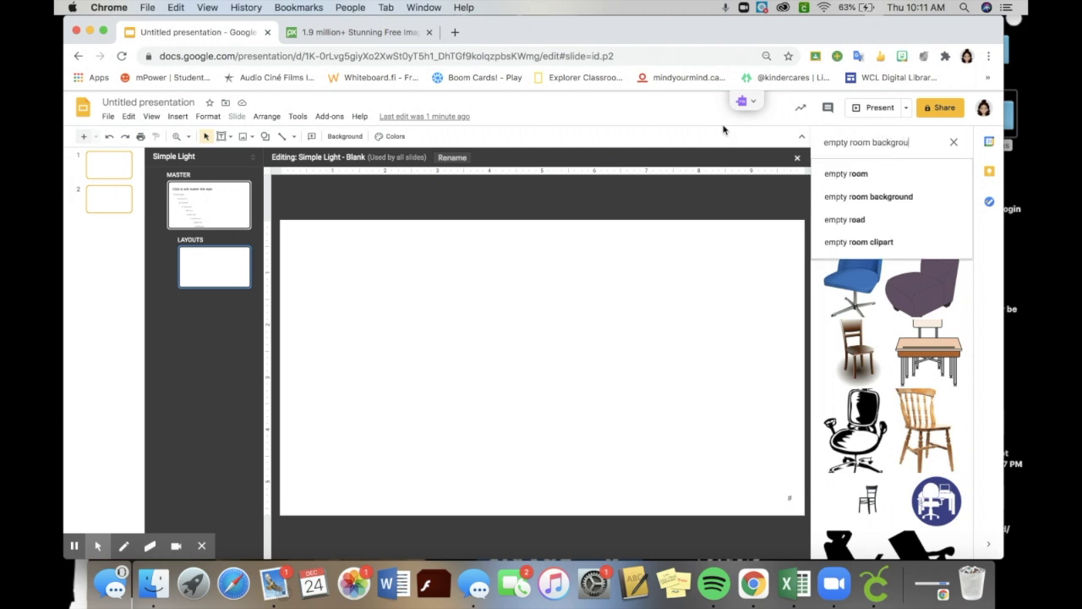
text(nd)
key(Return)
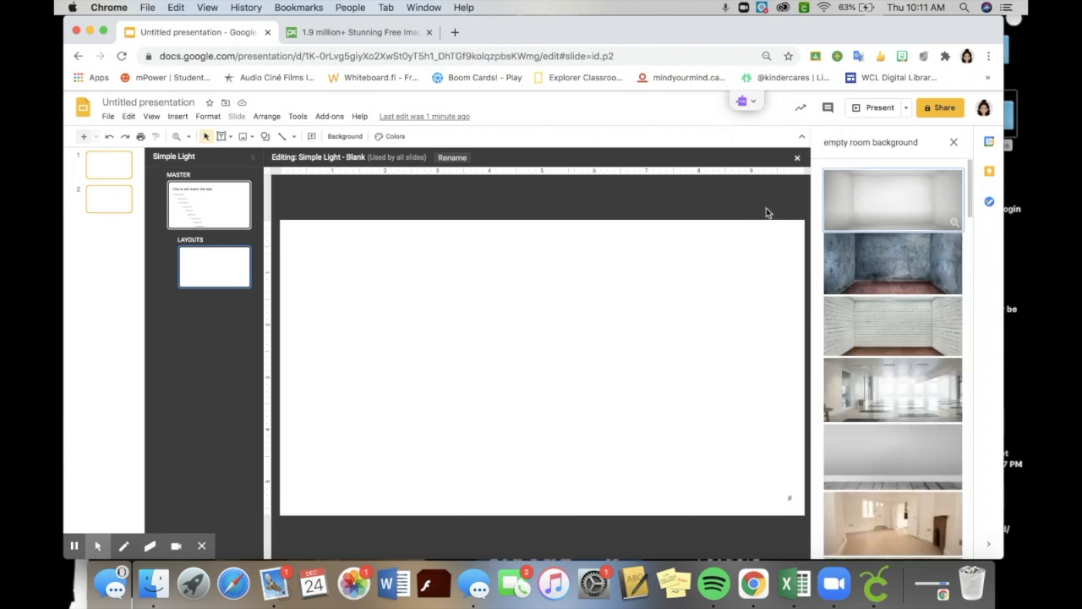
- Browse the room image results and open the source page of the beige floral wallpaper room with a wooden floor
scroll(910, 433, down, 1)
scroll(910, 433, down, 10)
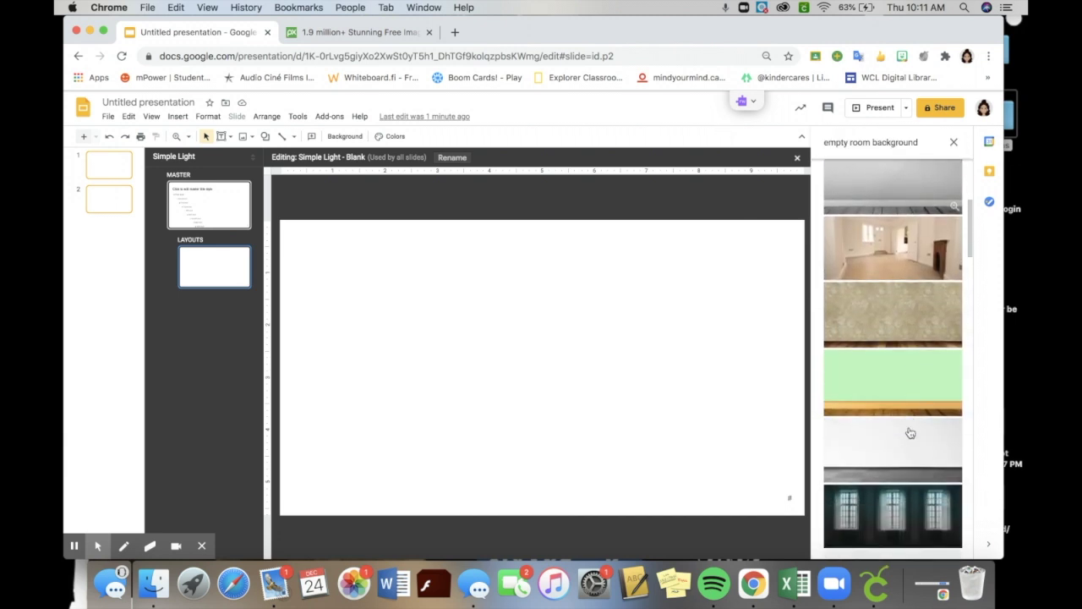
scroll(910, 433, down, 10)
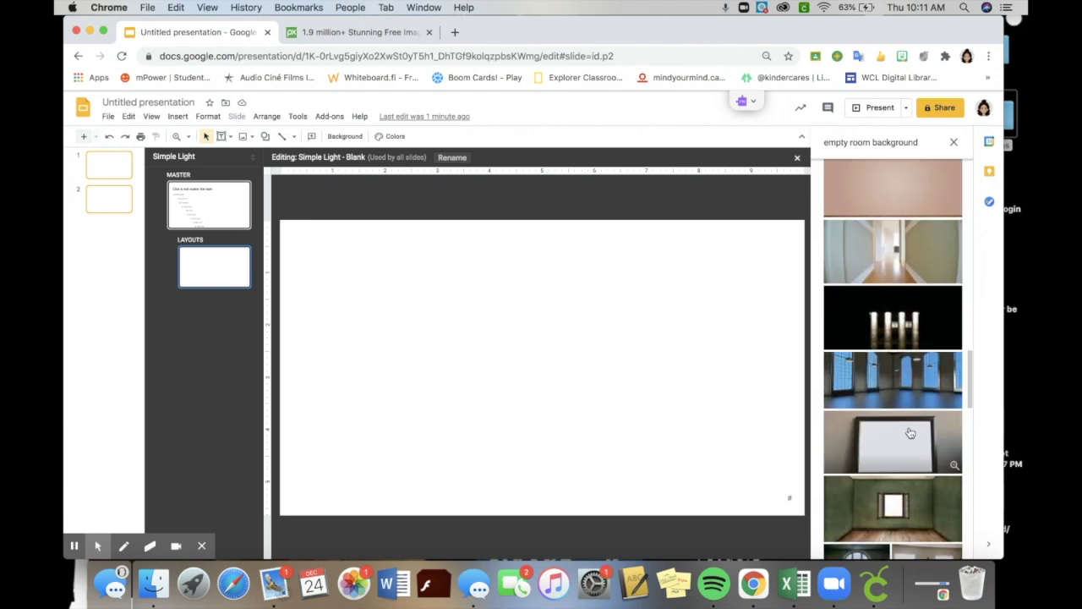
scroll(910, 433, down, 10)
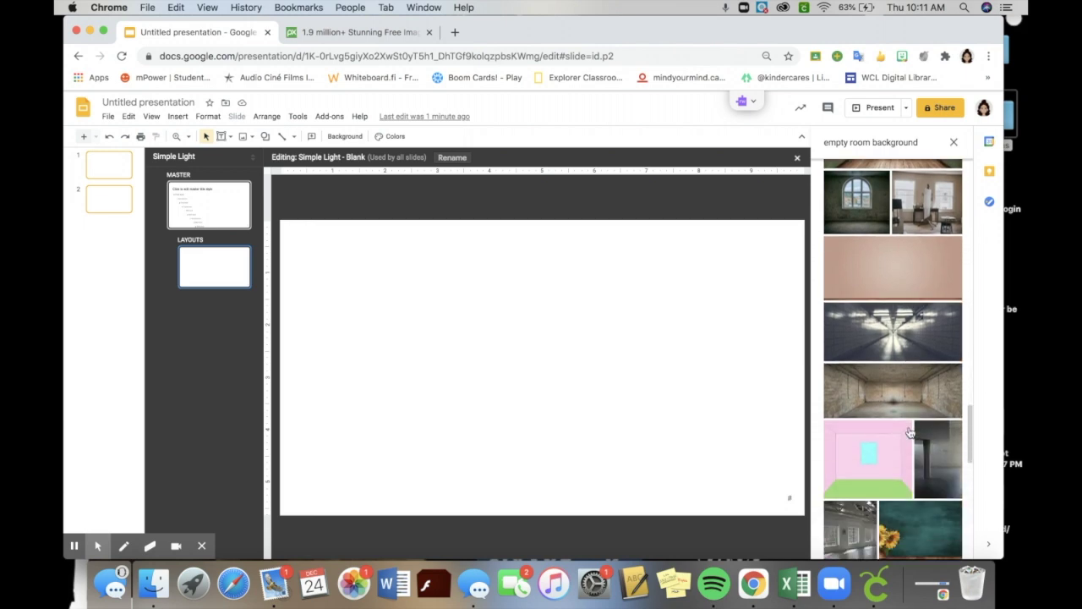
scroll(909, 433, down, 10)
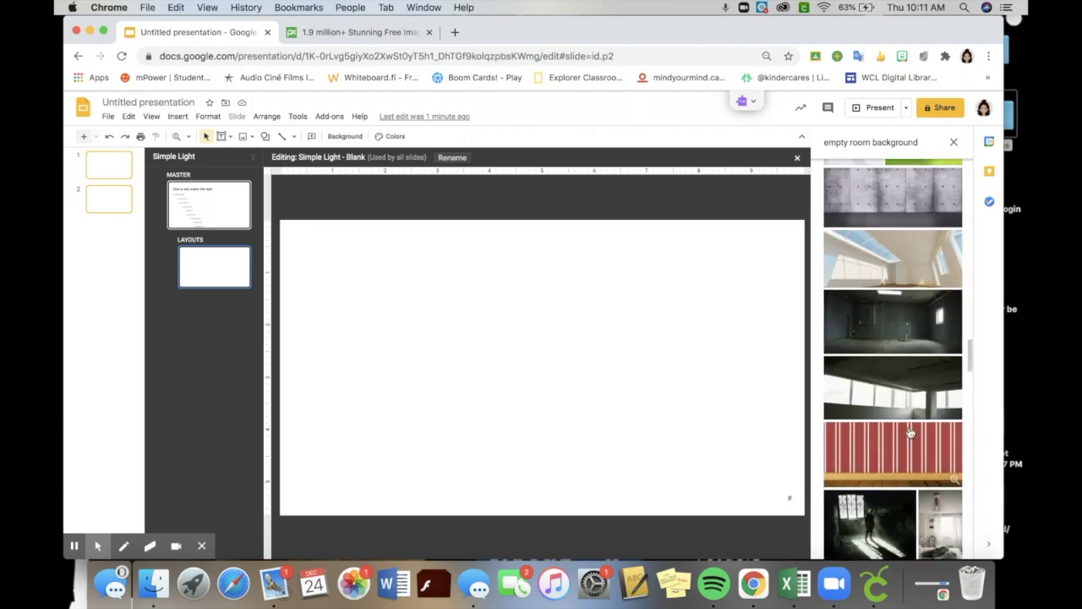
scroll(910, 433, up, 10)
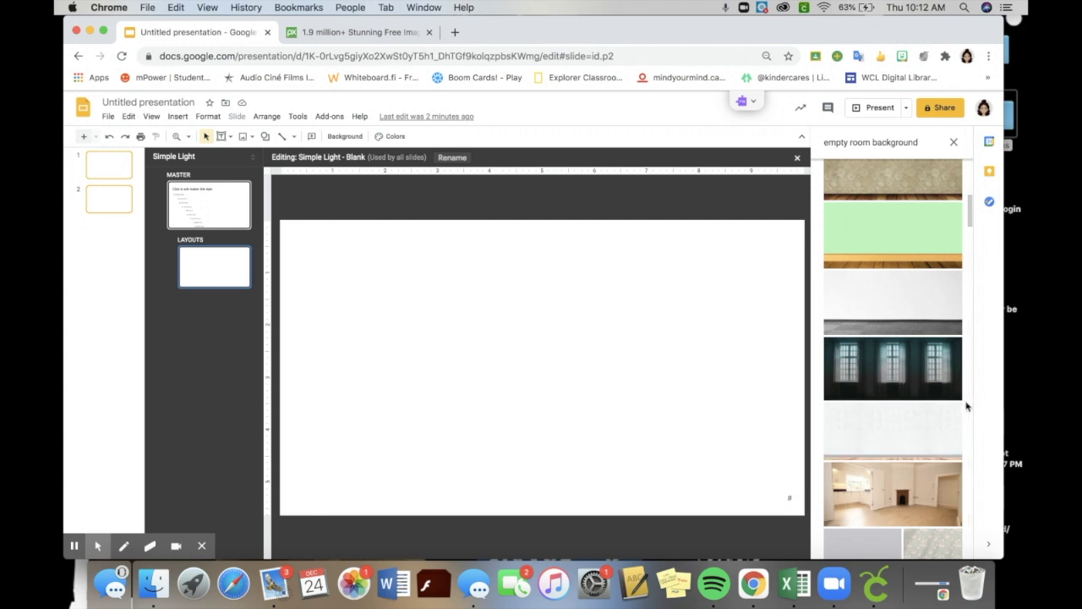
scroll(966, 403, up, 3)
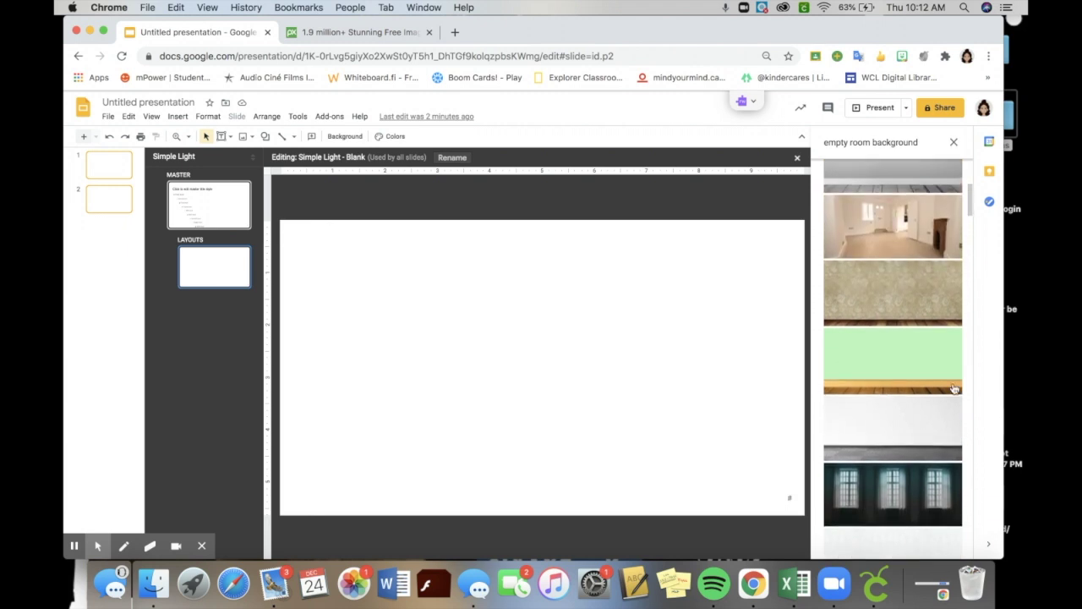
click(955, 322)
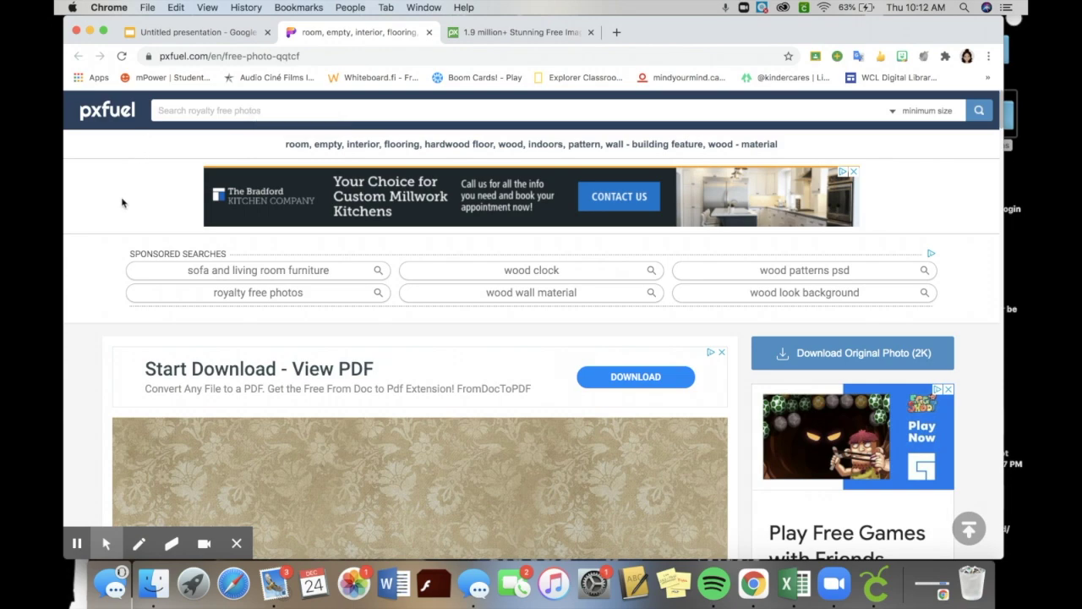
- Examine the wallpaper room photo's details on its pxfuel page, closing the page and the image preview without inserting it
scroll(212, 355, down, 5)
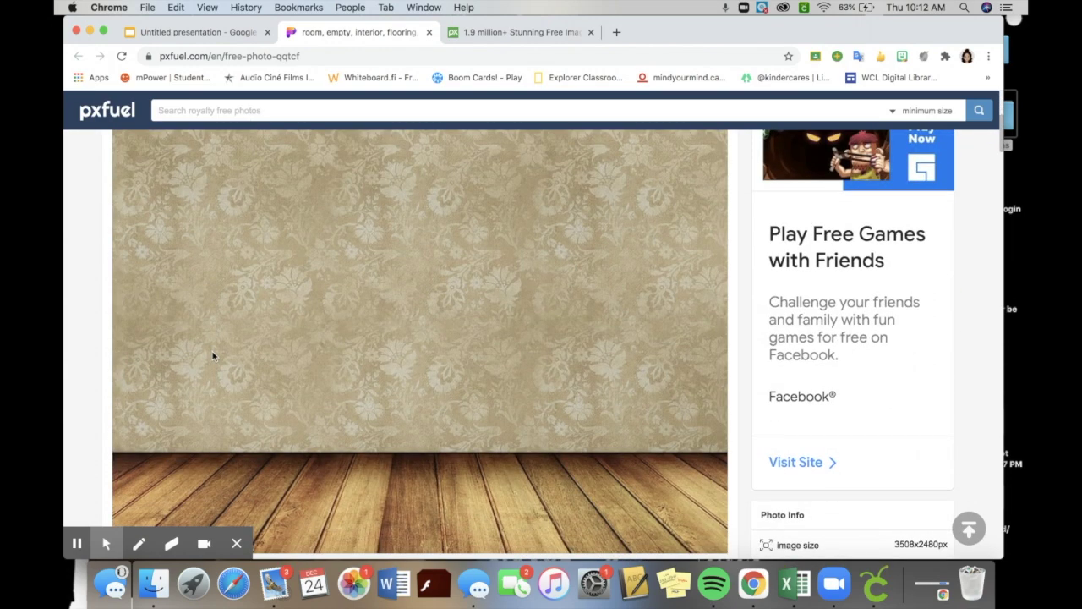
scroll(212, 355, down, 4)
scroll(212, 355, down, 11)
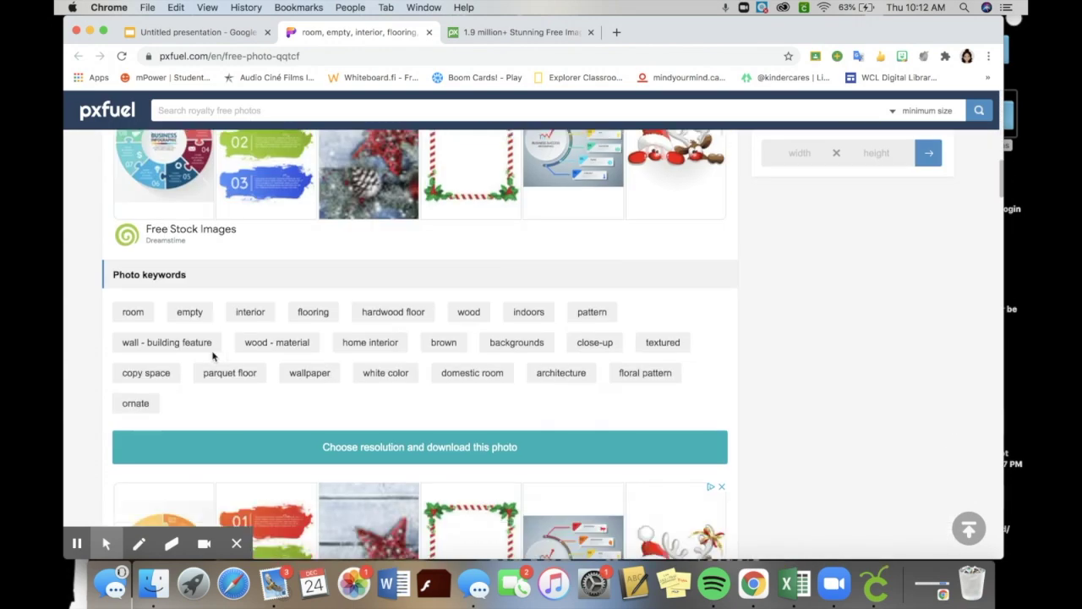
scroll(213, 355, up, 4)
scroll(212, 356, up, 2)
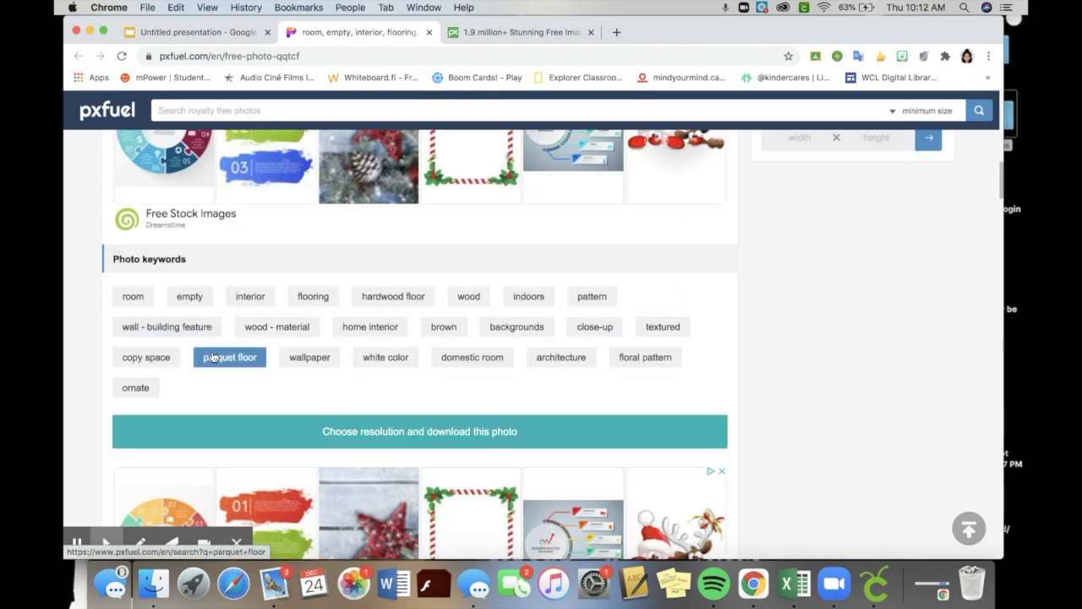
click(429, 33)
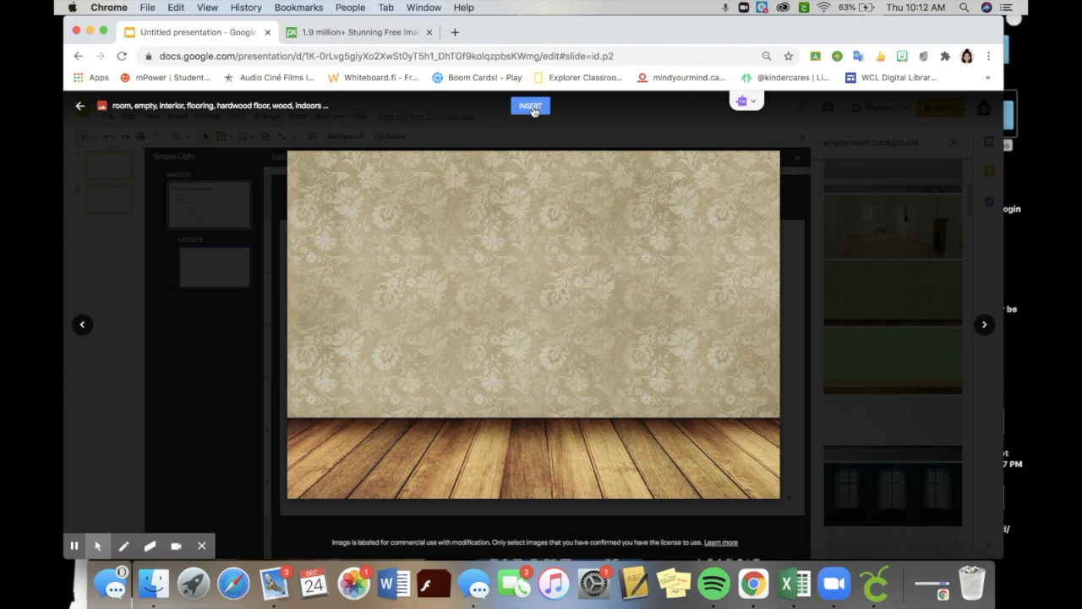
click(81, 108)
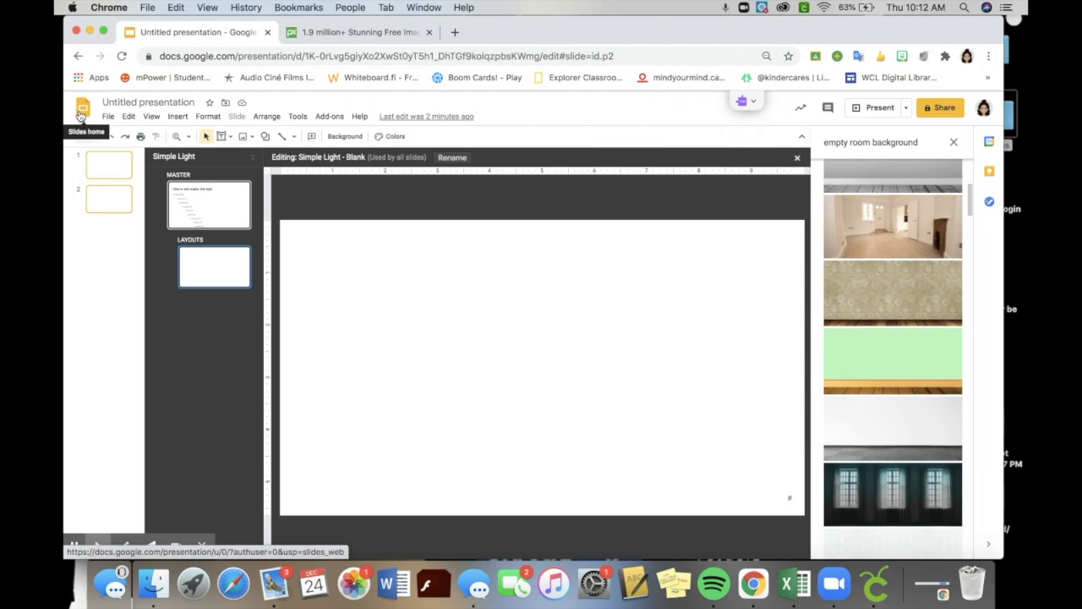
- Switch to Pixabay and search its images for "empty room background"
click(318, 34)
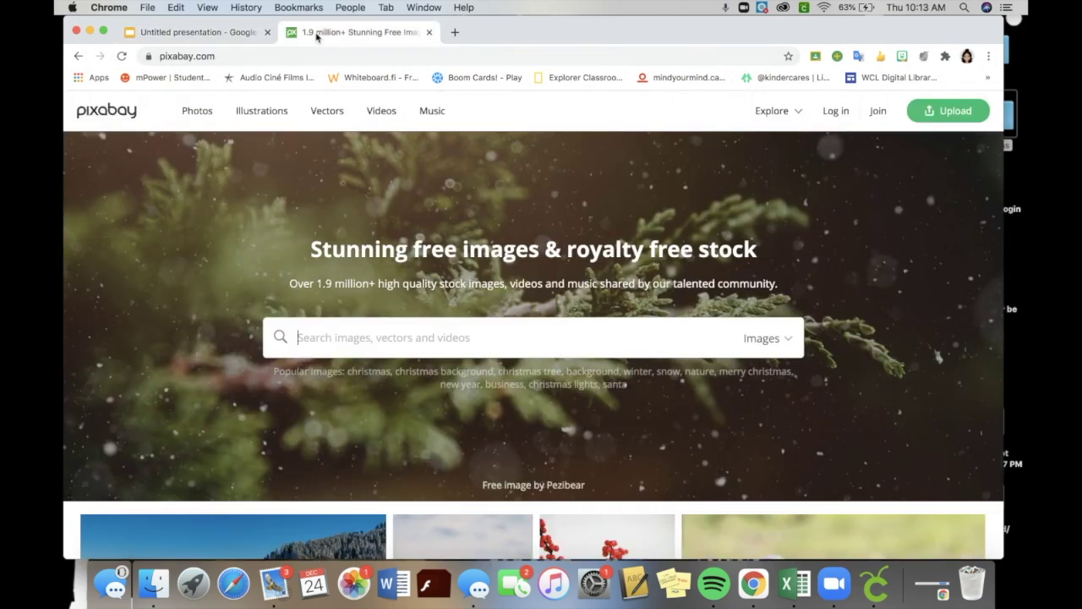
text(emp)
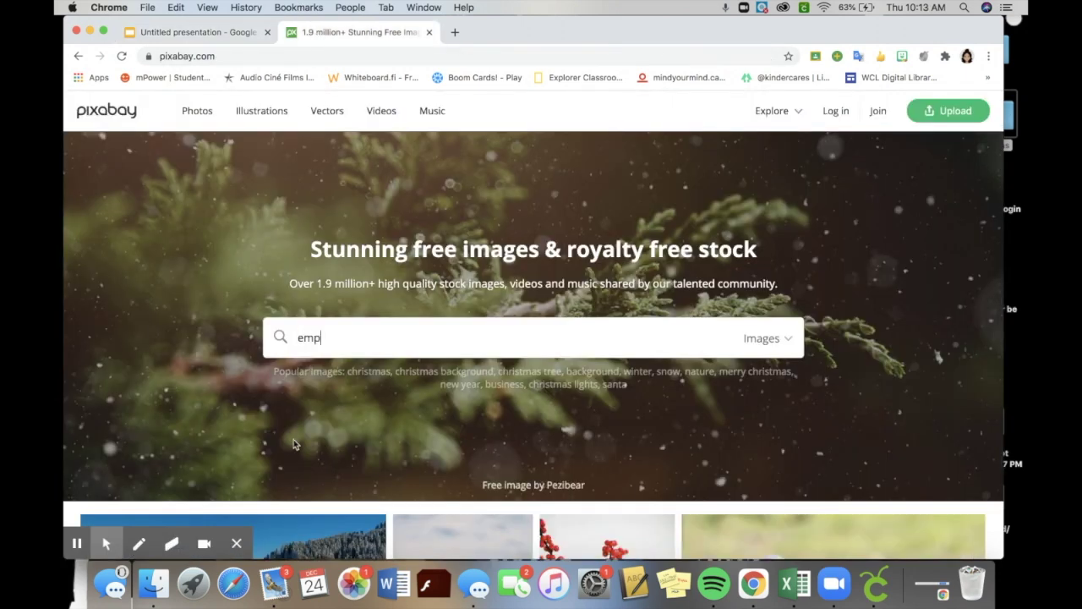
text(ty room back)
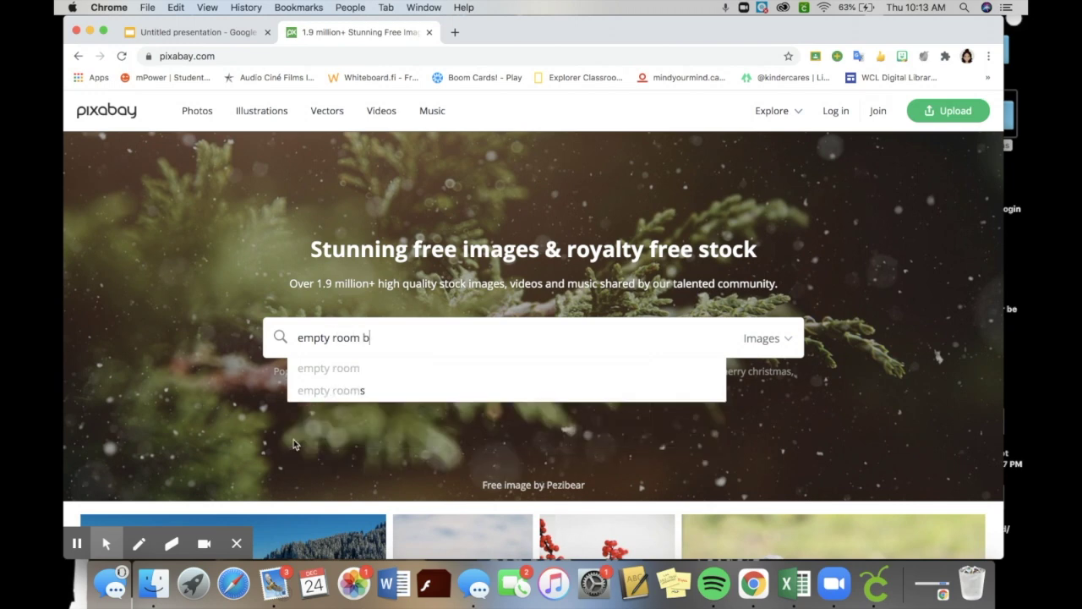
text(ground)
key(Return)
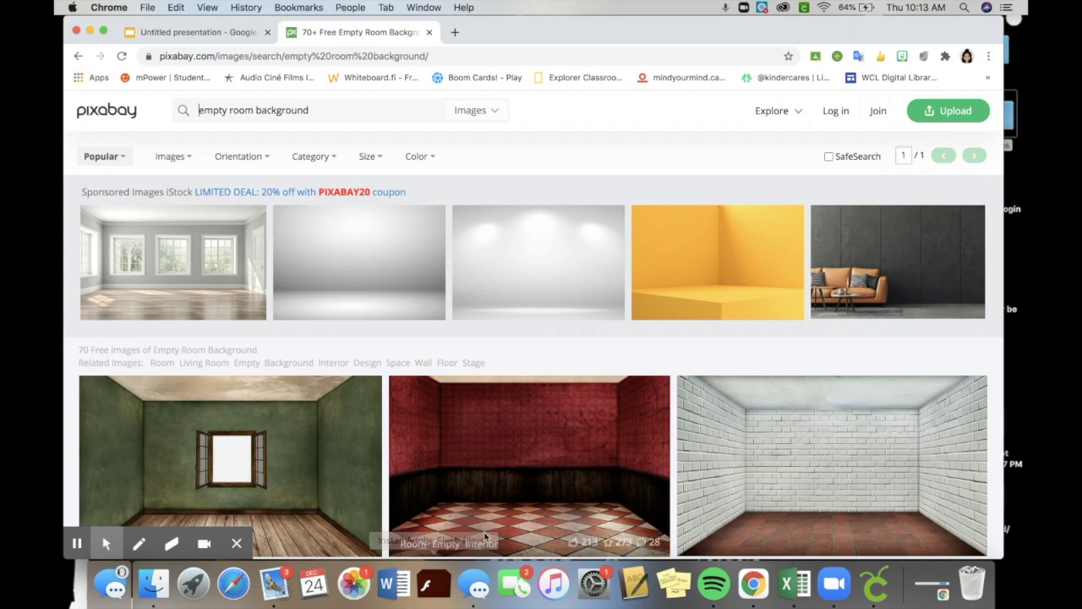
- Find the image of a plain white wall with an orange wooden floor in the Pixabay results and open its page
scroll(485, 550, down, 15)
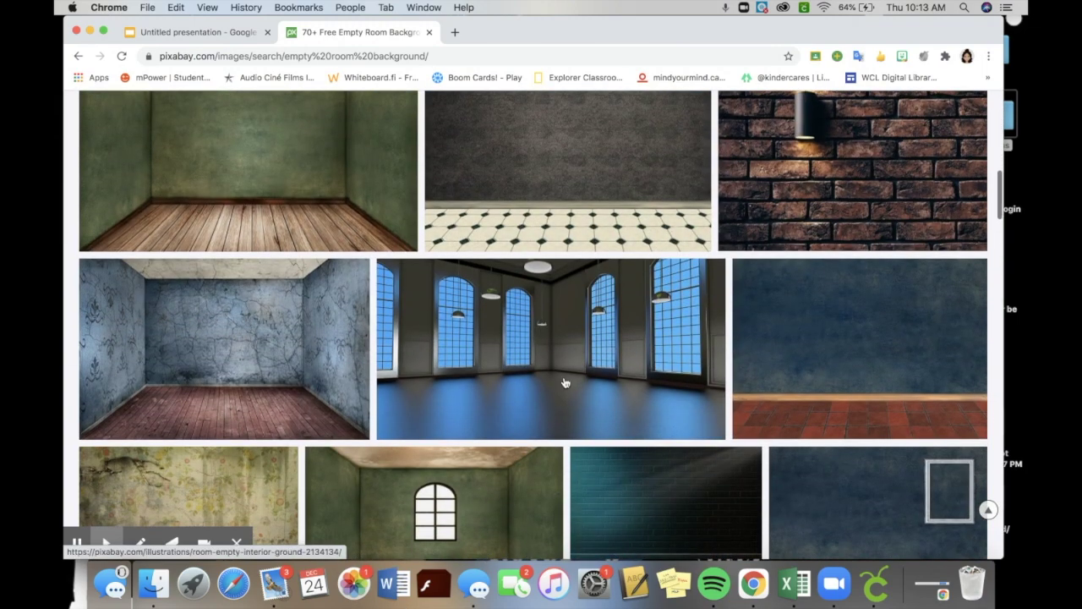
scroll(640, 403, down, 10)
scroll(639, 403, down, 10)
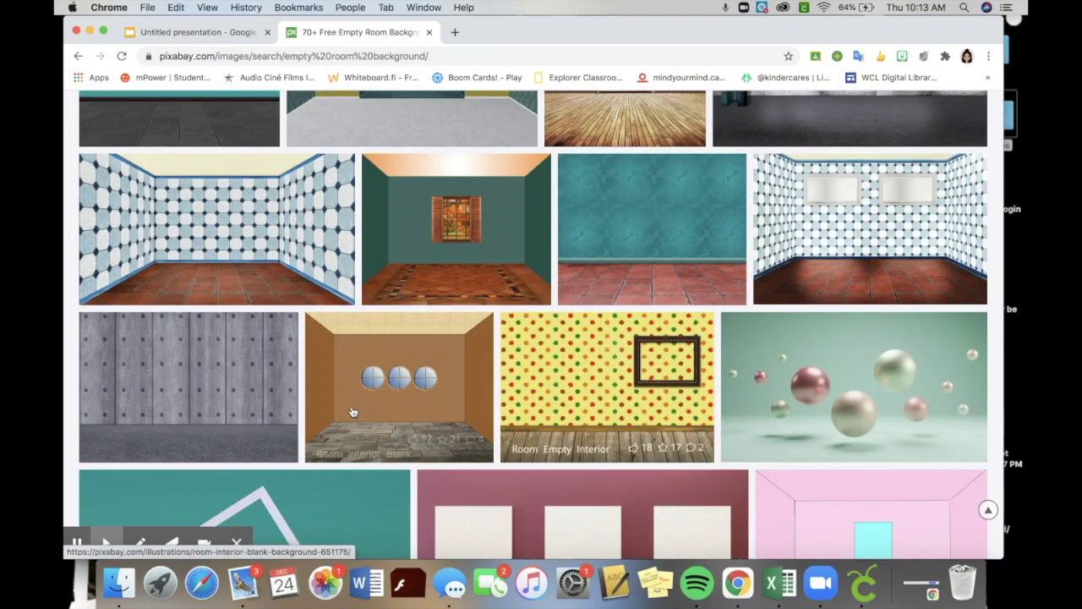
scroll(685, 382, down, 10)
scroll(353, 411, down, 3)
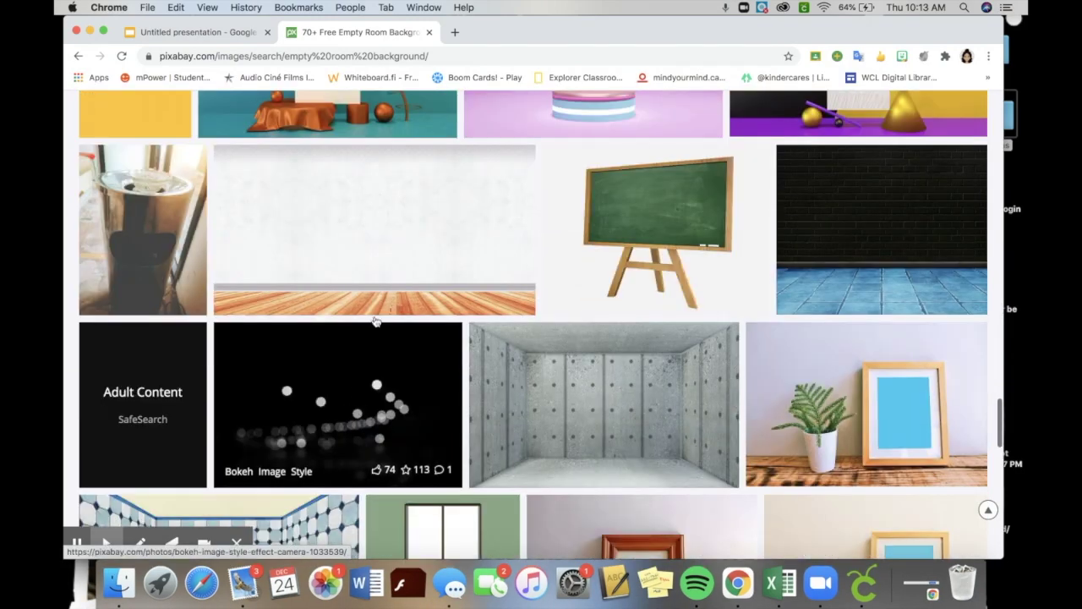
click(425, 221)
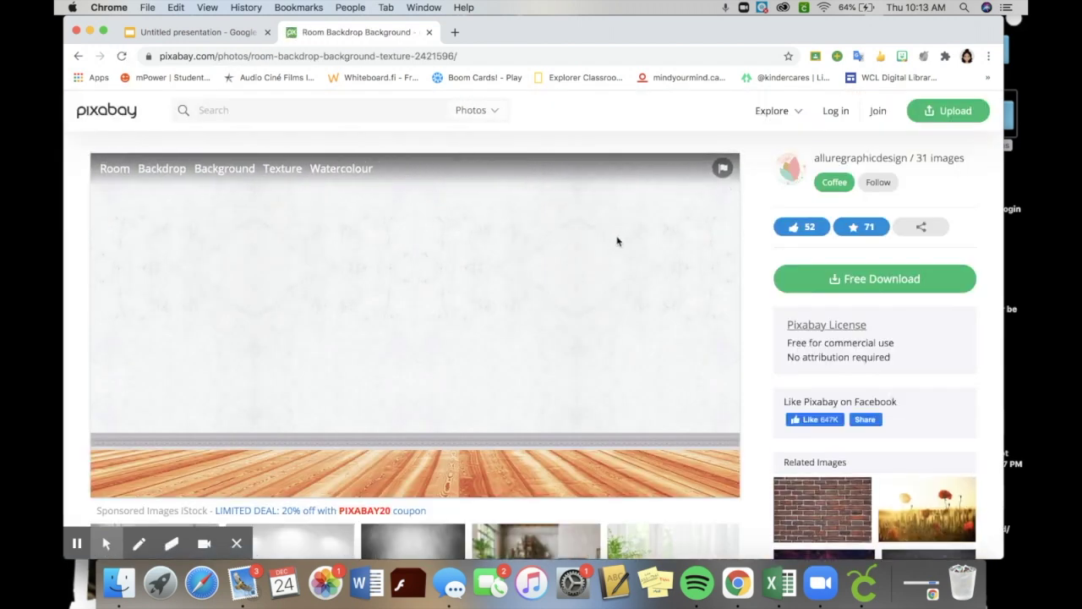
- Download the white-walled room image as a 1280×678 JPG, completing the captcha check, and copy its attribution text
click(802, 281)
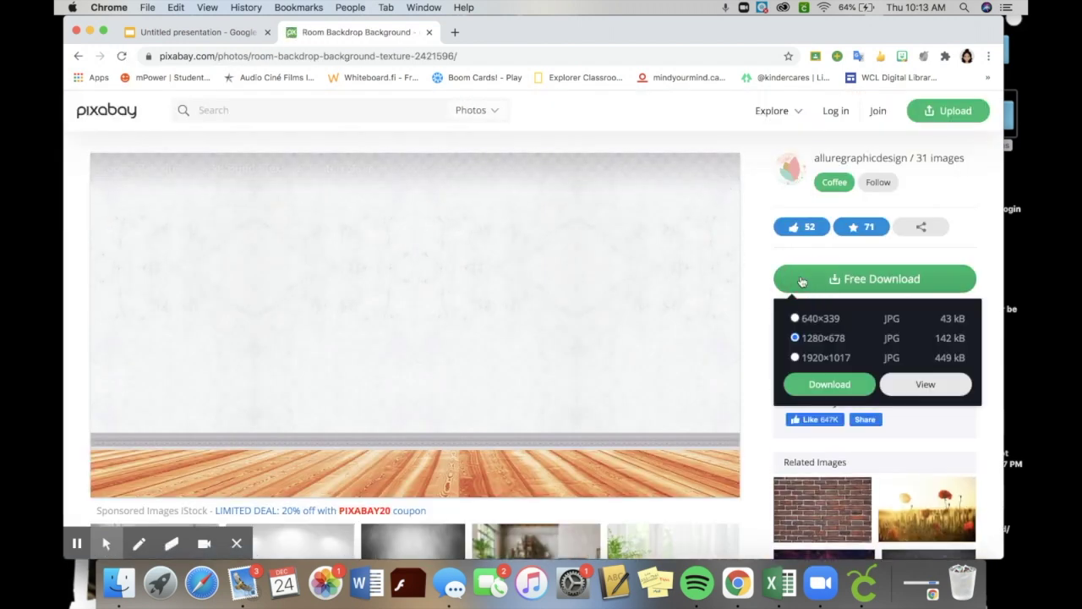
click(808, 387)
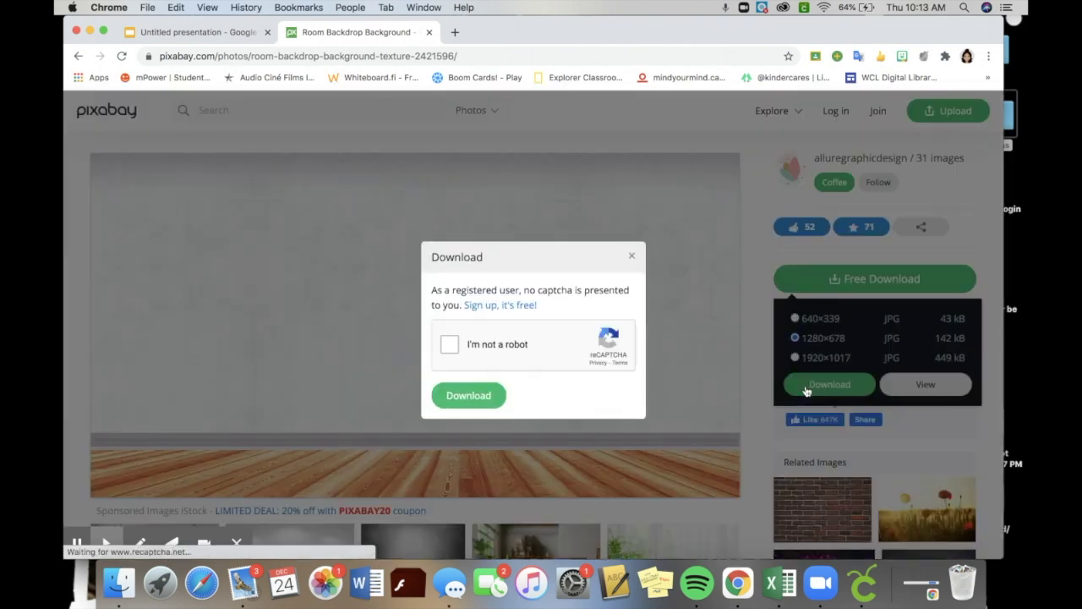
click(441, 350)
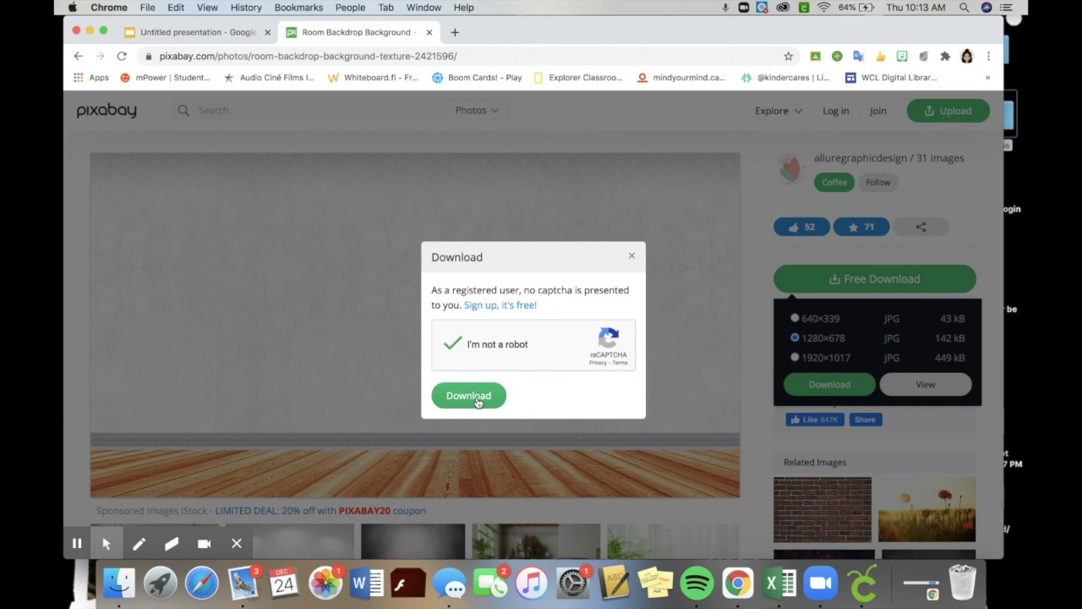
click(469, 395)
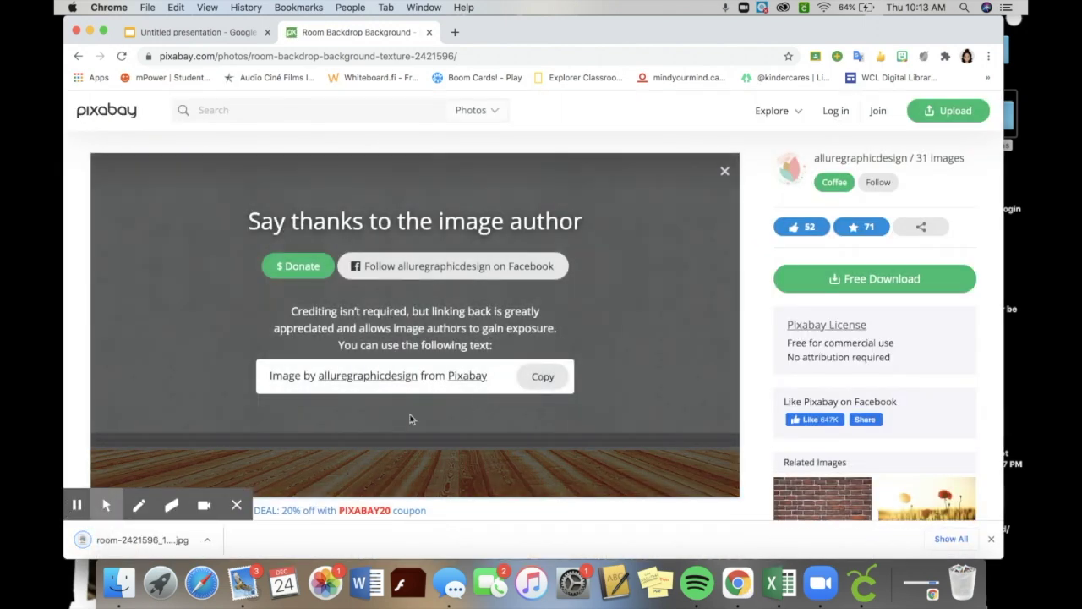
click(525, 387)
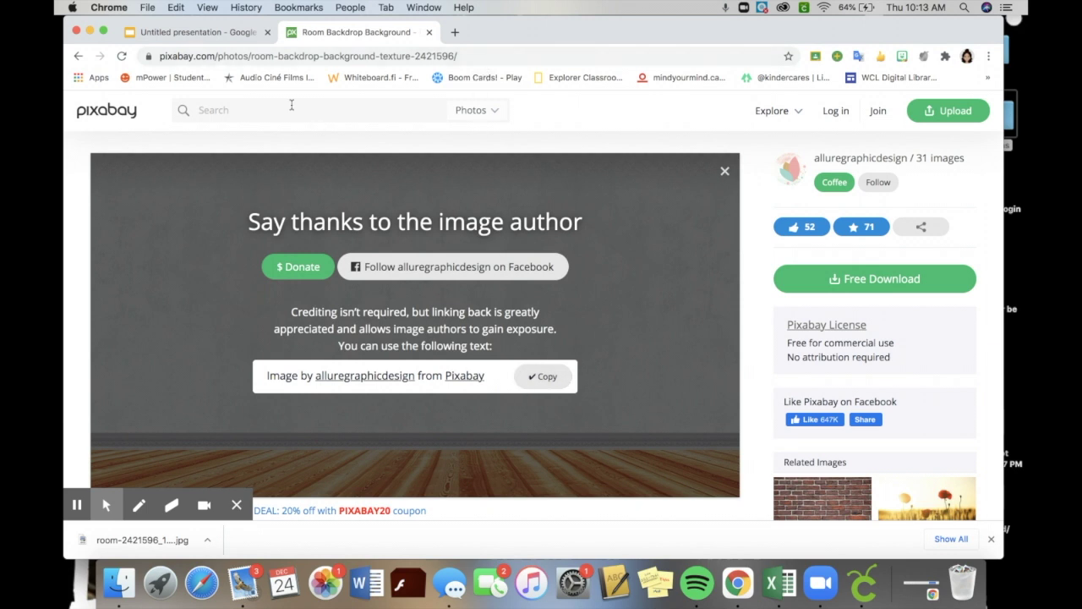
- Return to the presentation and set the downloaded room-2421596 JPG as the Blank layout's background image
click(209, 41)
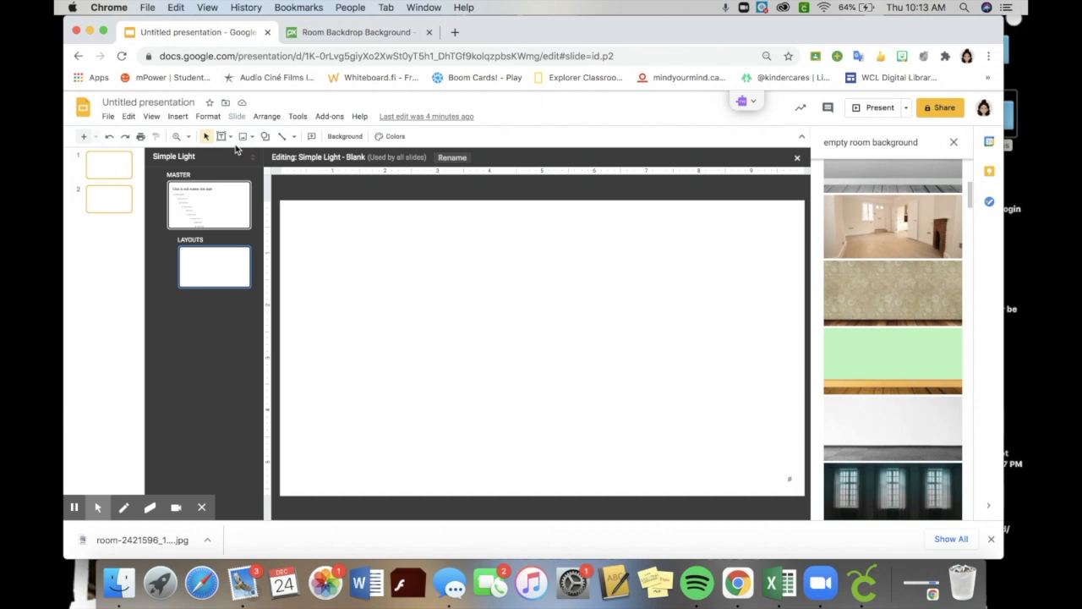
click(343, 138)
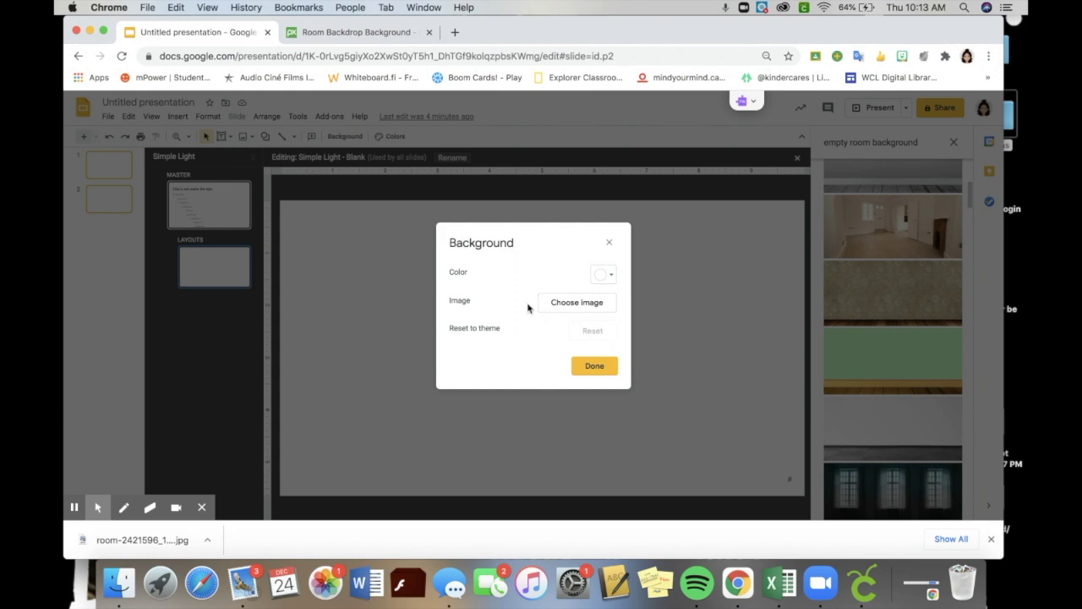
click(588, 305)
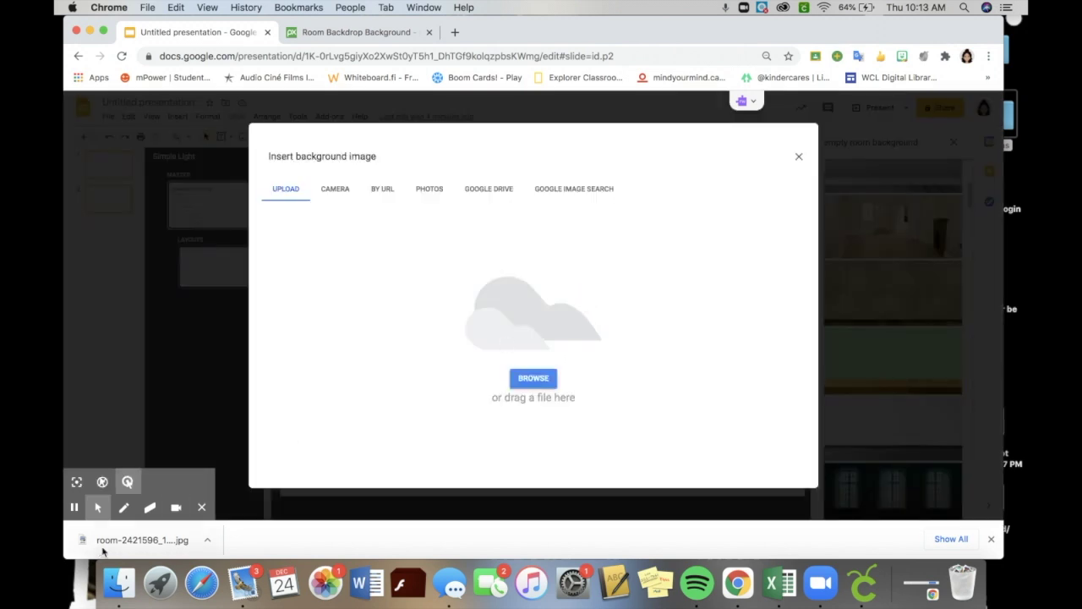
drag(142, 539, 493, 297)
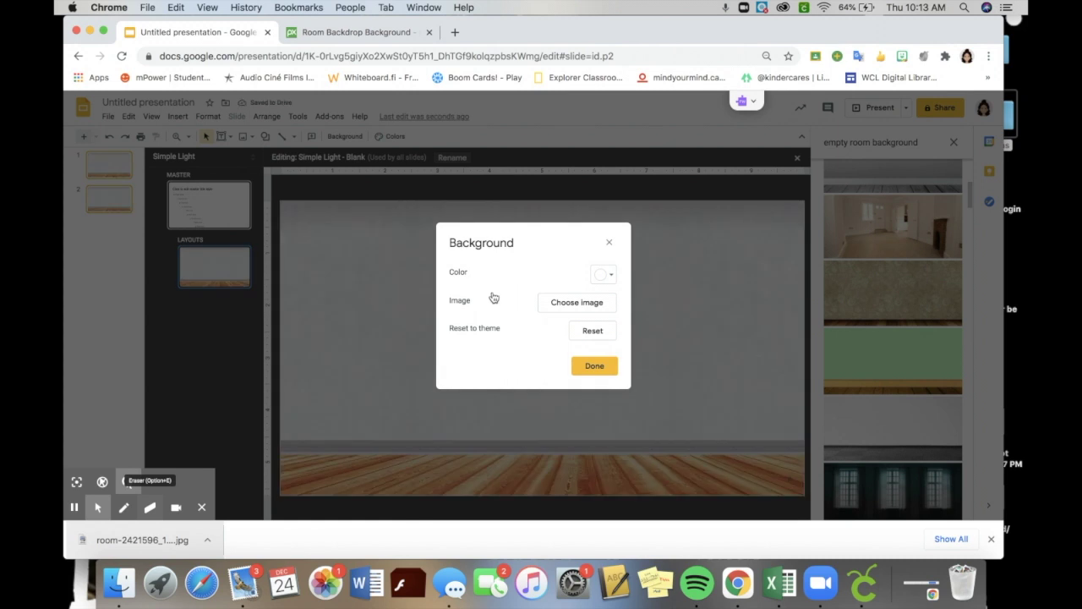
click(590, 366)
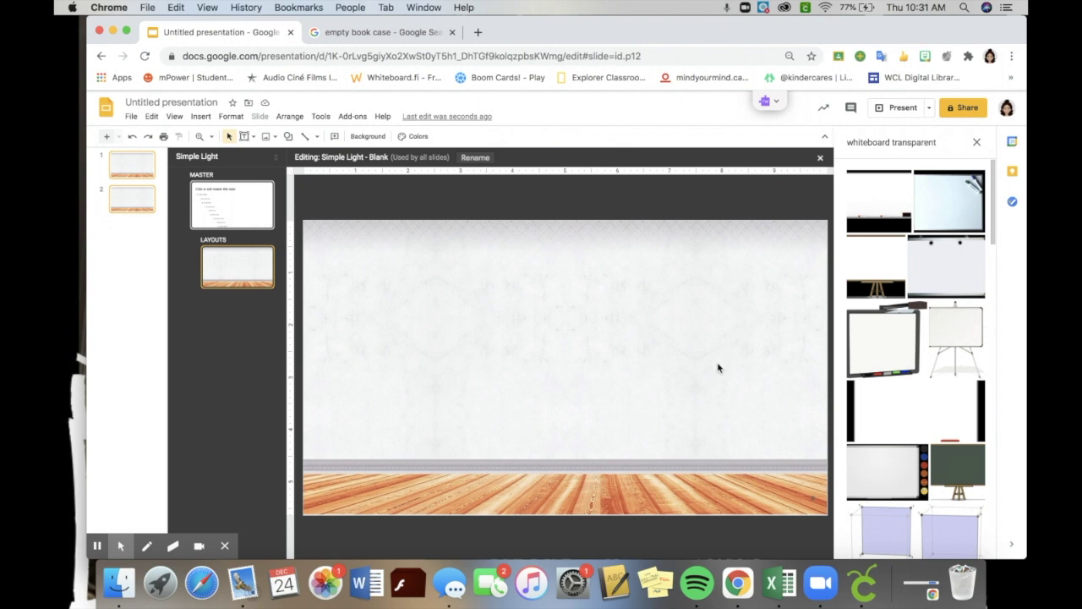
- Insert the first whiteboard image from the search results into the layout, shrink it and place it on the wall's left half
click(879, 209)
drag(879, 209, 415, 316)
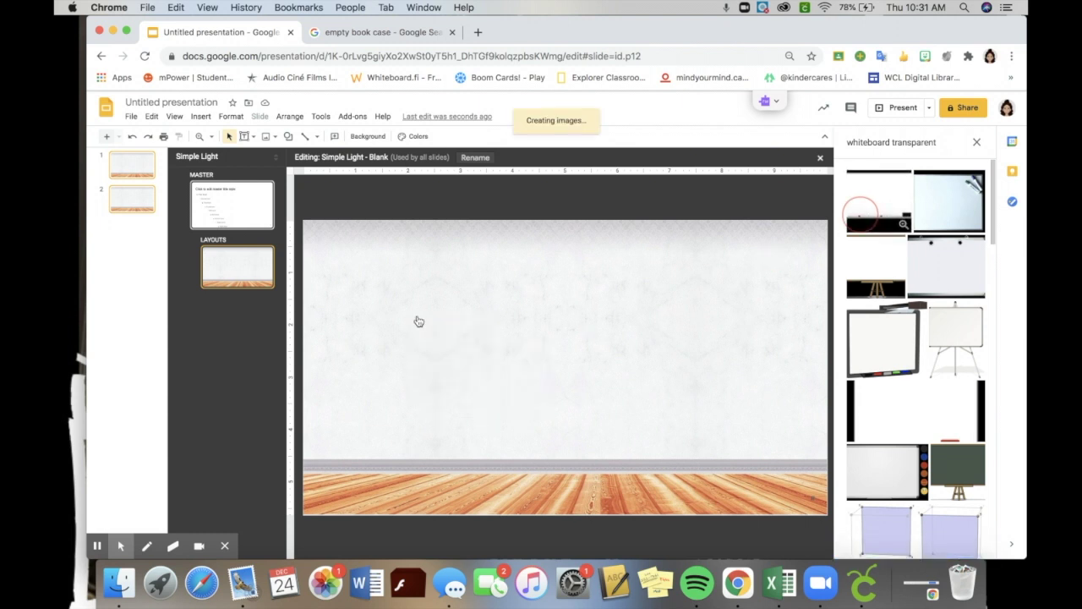
click(682, 229)
drag(682, 229, 601, 265)
click(534, 310)
drag(534, 310, 473, 293)
click(715, 292)
click(732, 295)
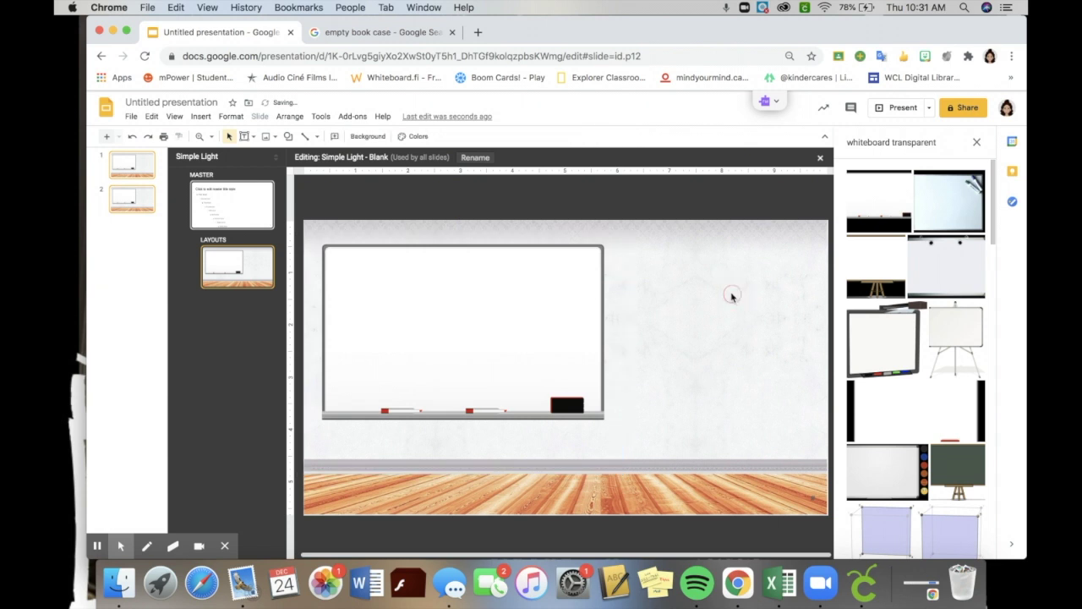
- Search the web images for "empty book shelf transparent" and look through the results for a suitable bookshelf
double_click(895, 142)
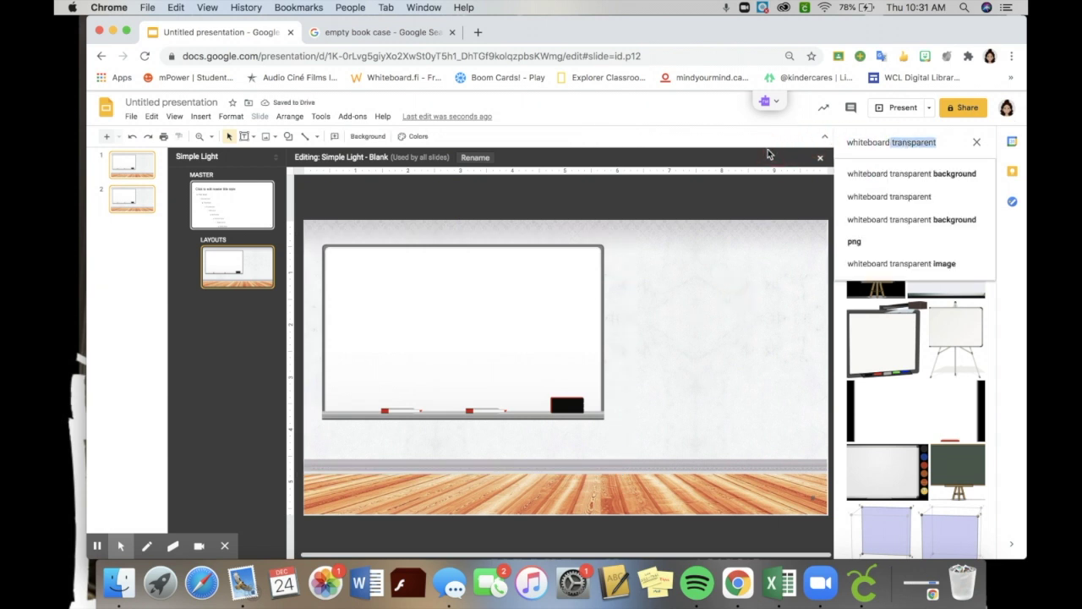
key(BackSpace)
key(BackSpace)
key(BackSpace)
key(BackSpace)
key(BackSpace)
key(BackSpace)
key(BackSpace)
key(BackSpace)
key(BackSpace)
key(BackSpace)
key(BackSpace)
key(BackSpace)
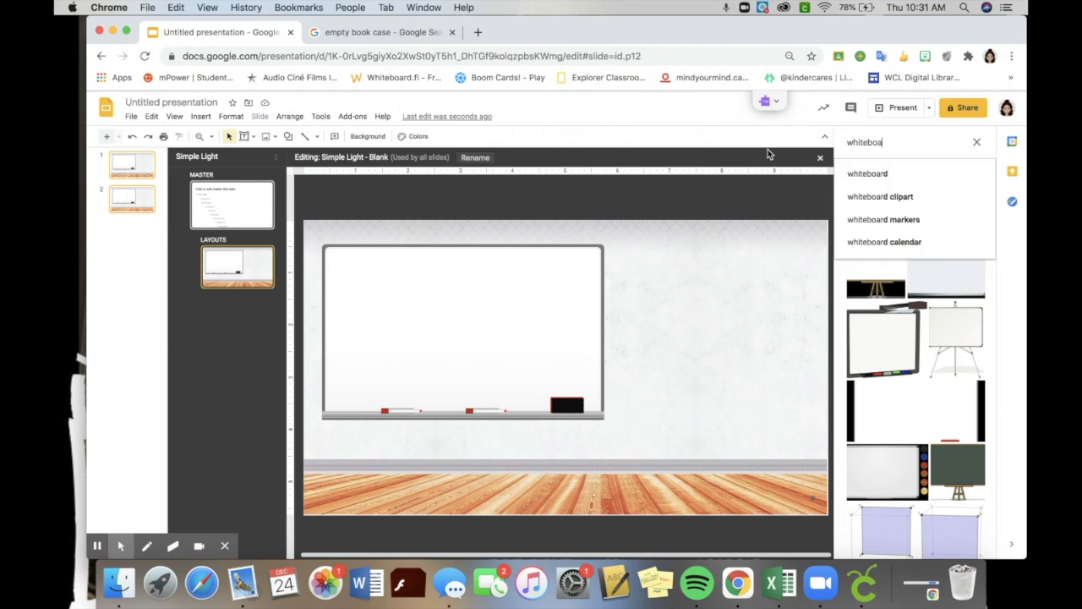
text(emp)
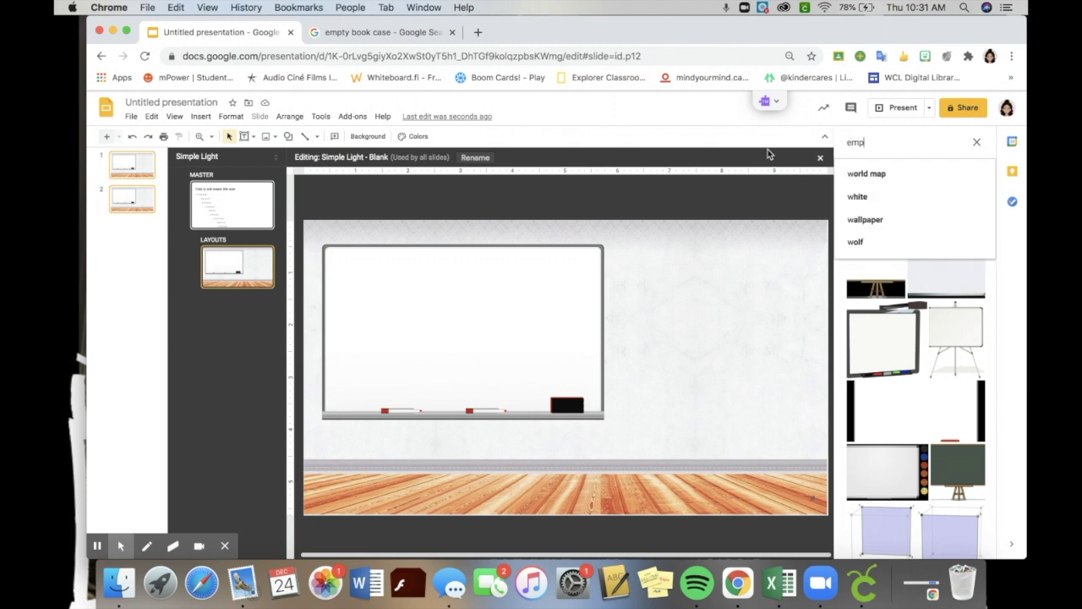
text(ty book shelf t)
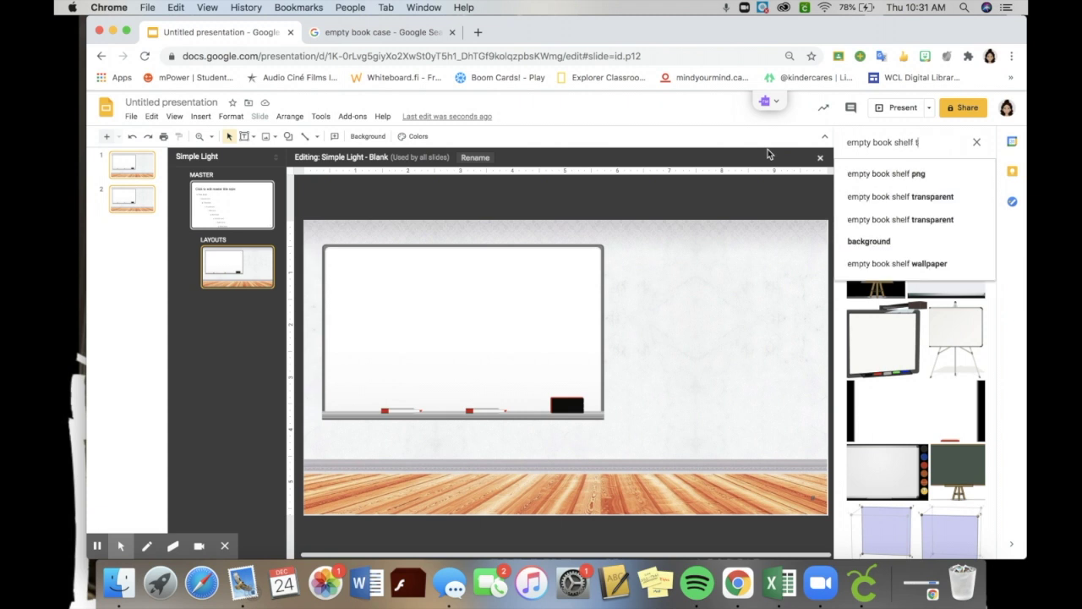
text(ransparent)
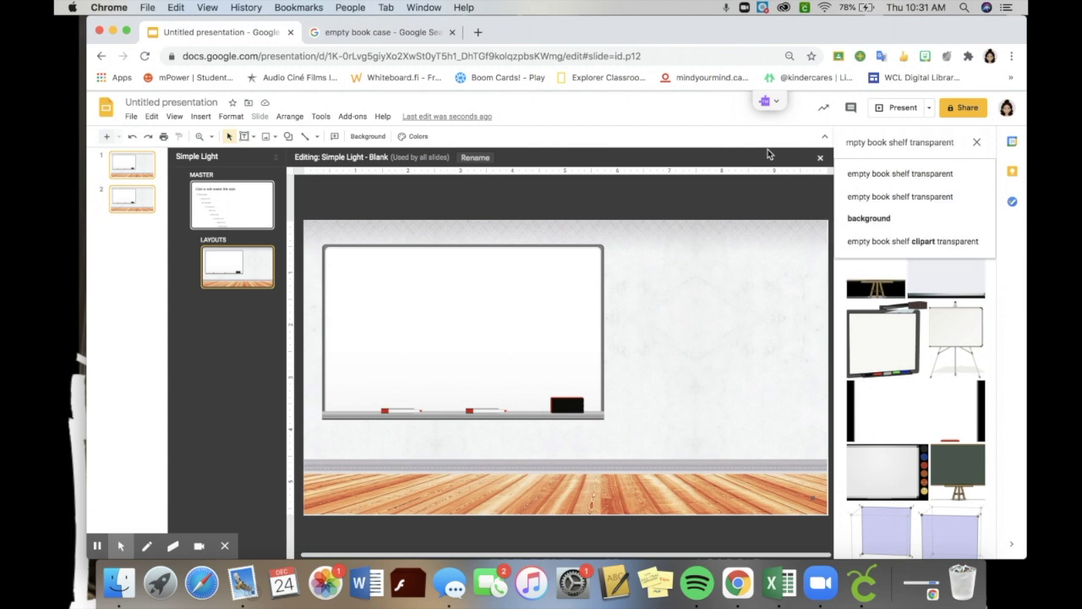
key(Return)
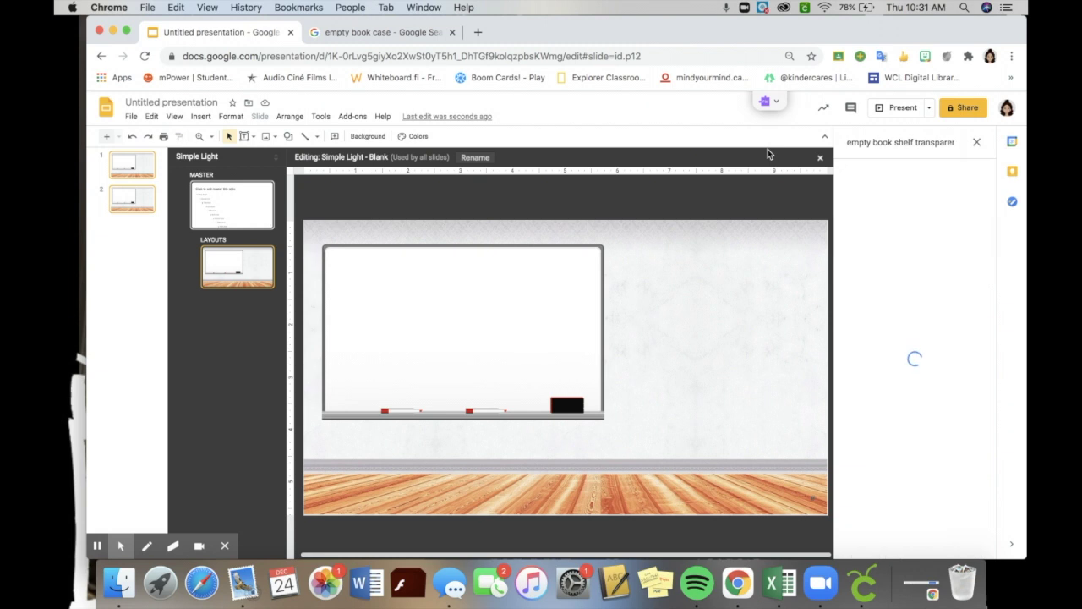
scroll(944, 370, down, 10)
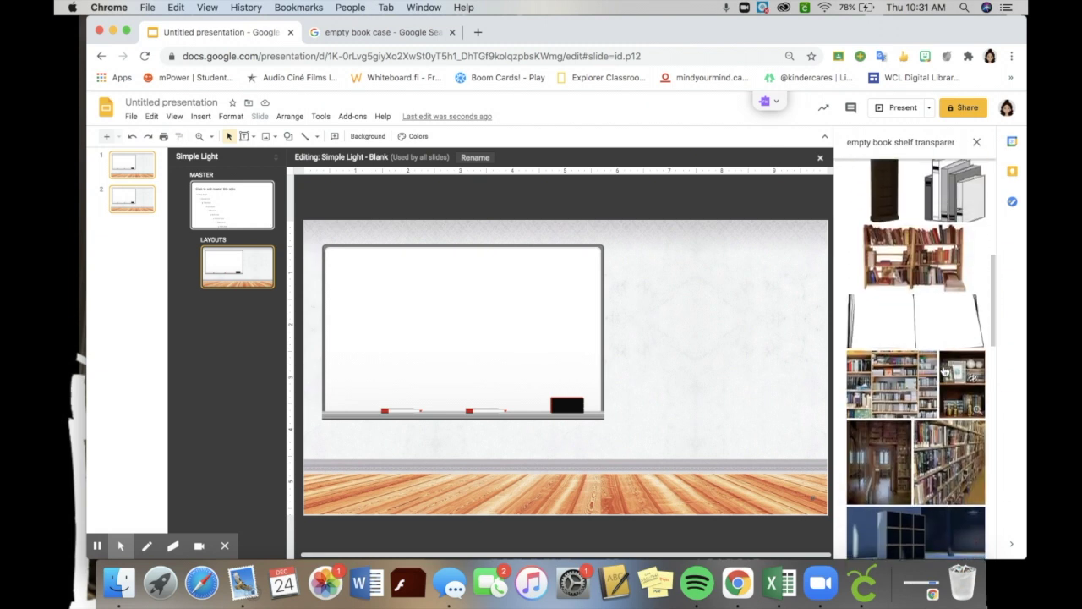
- Switch to the Google Images results for "empty book case" and filter their usage rights to Creative Commons licenses
click(382, 32)
scroll(430, 254, up, 10)
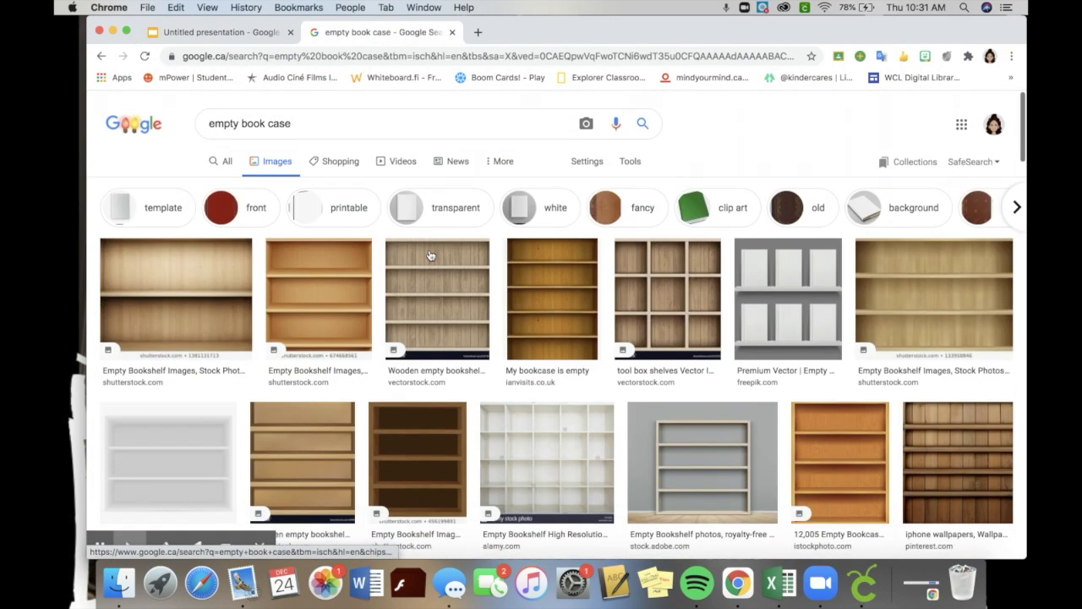
click(629, 164)
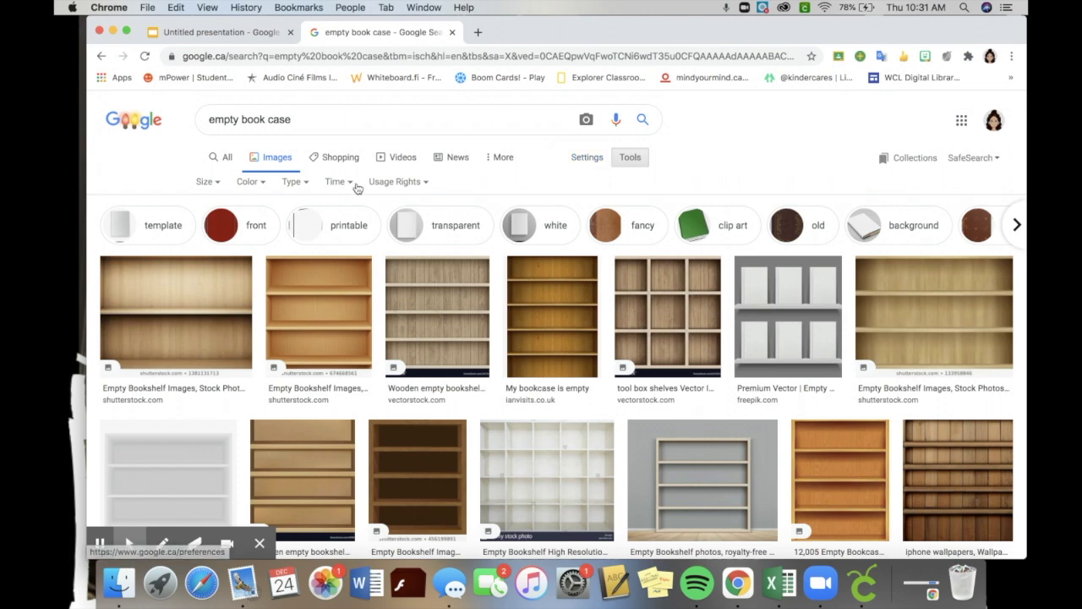
click(406, 184)
click(412, 226)
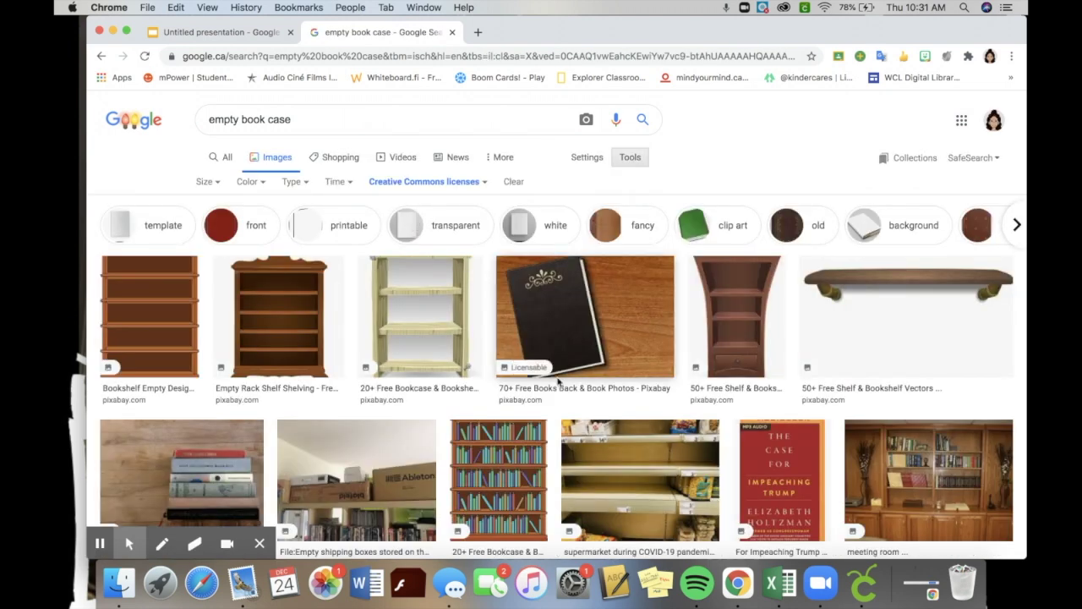
scroll(554, 376, down, 3)
scroll(557, 382, up, 3)
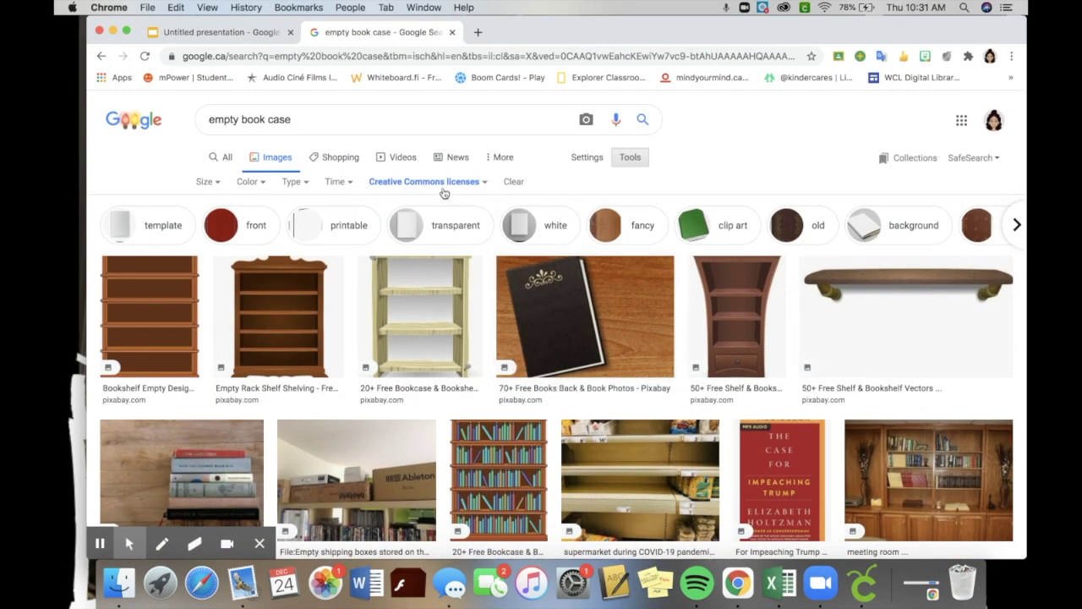
- Clear the usage rights filter and open the preview of the gray Home Depot bookcase with three open shelves
click(444, 184)
click(386, 206)
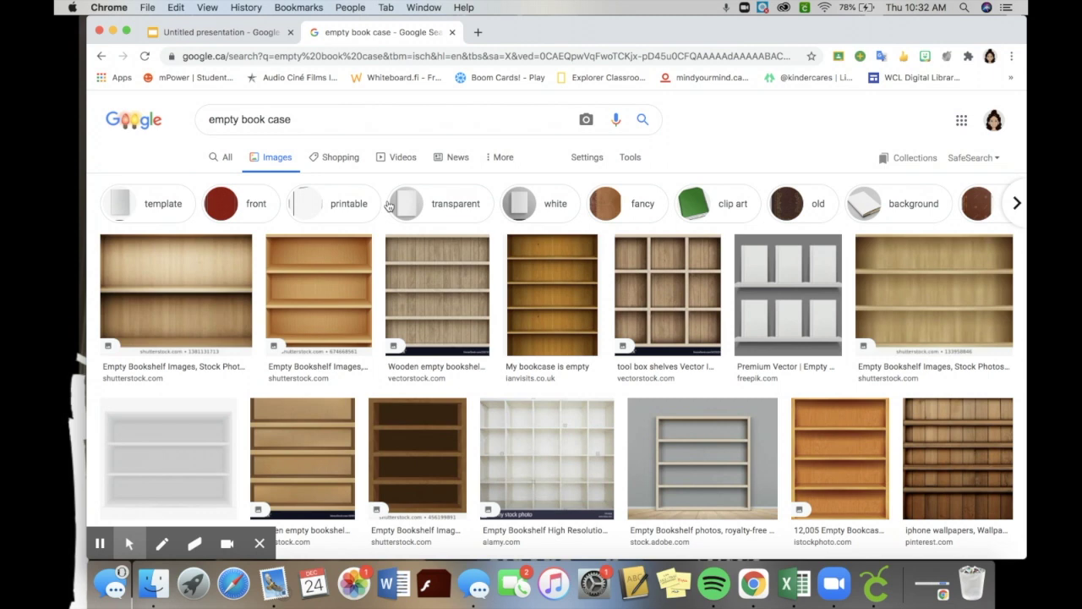
scroll(366, 376, down, 5)
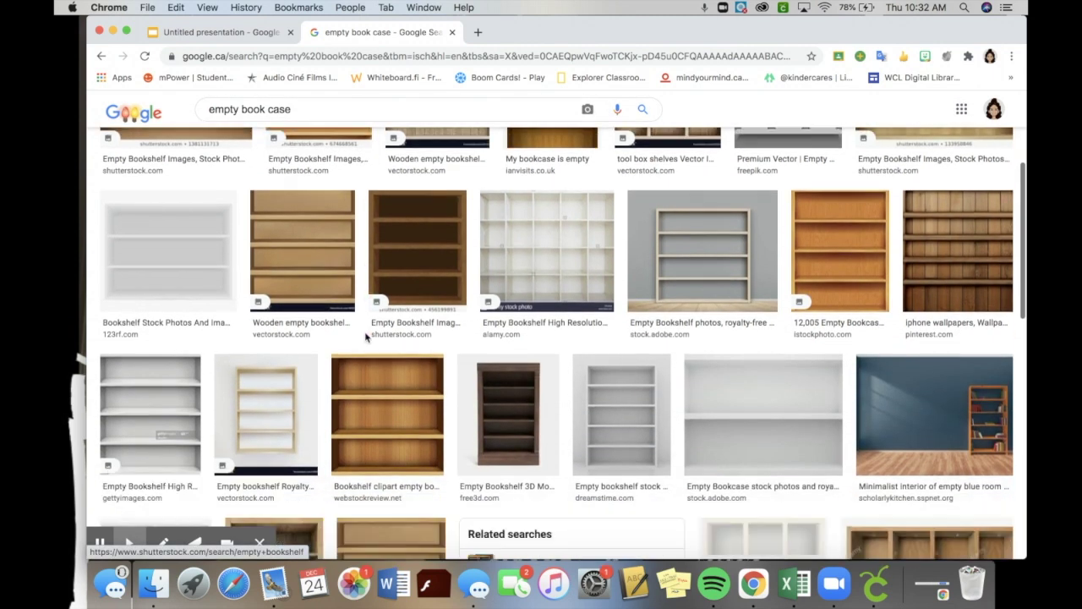
scroll(366, 337, down, 10)
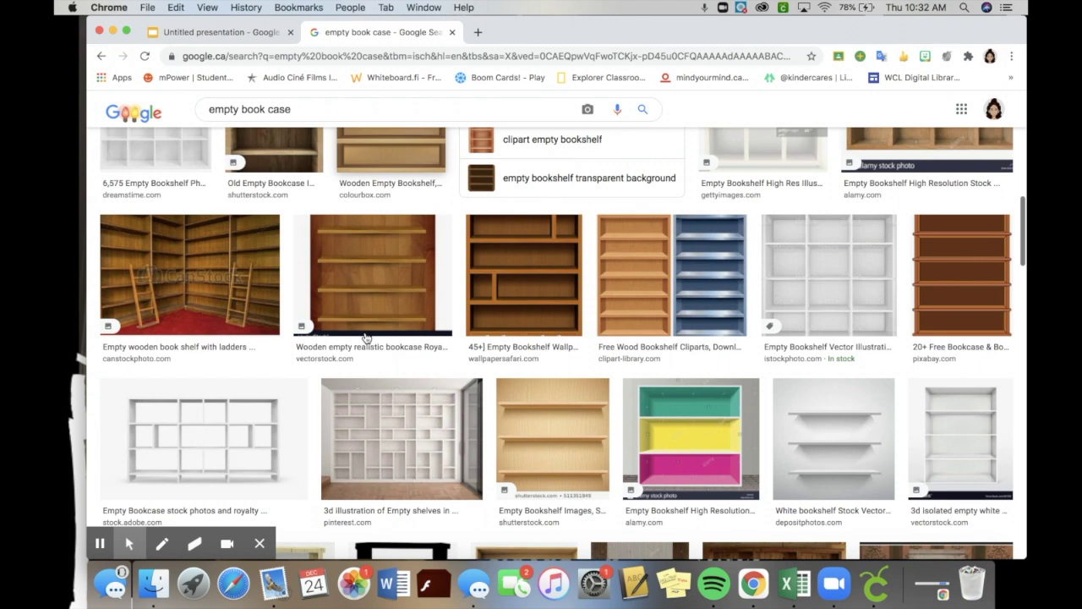
scroll(366, 337, down, 5)
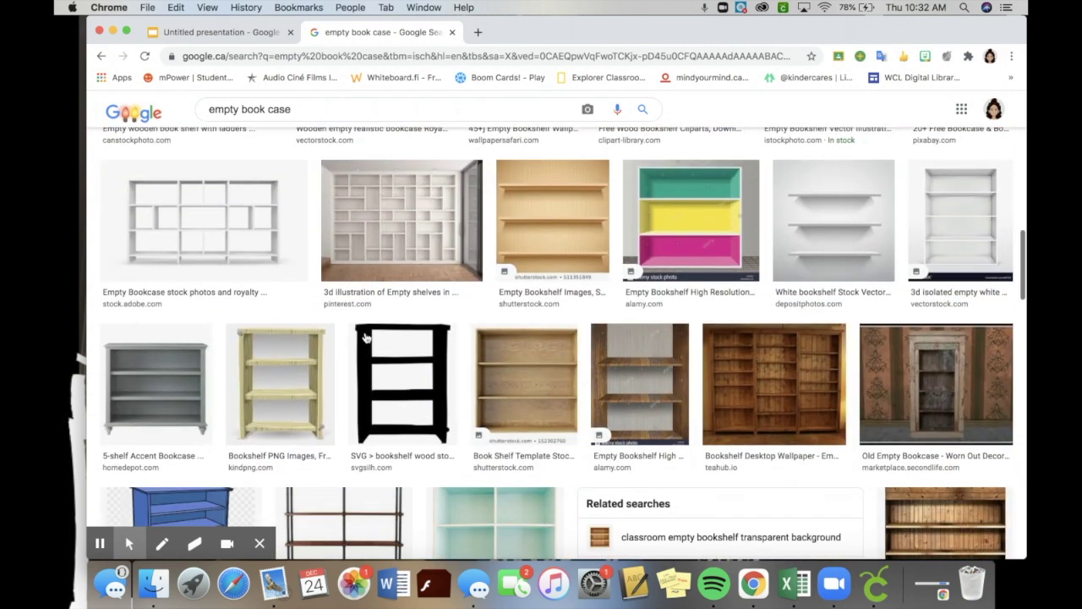
scroll(366, 336, down, 3)
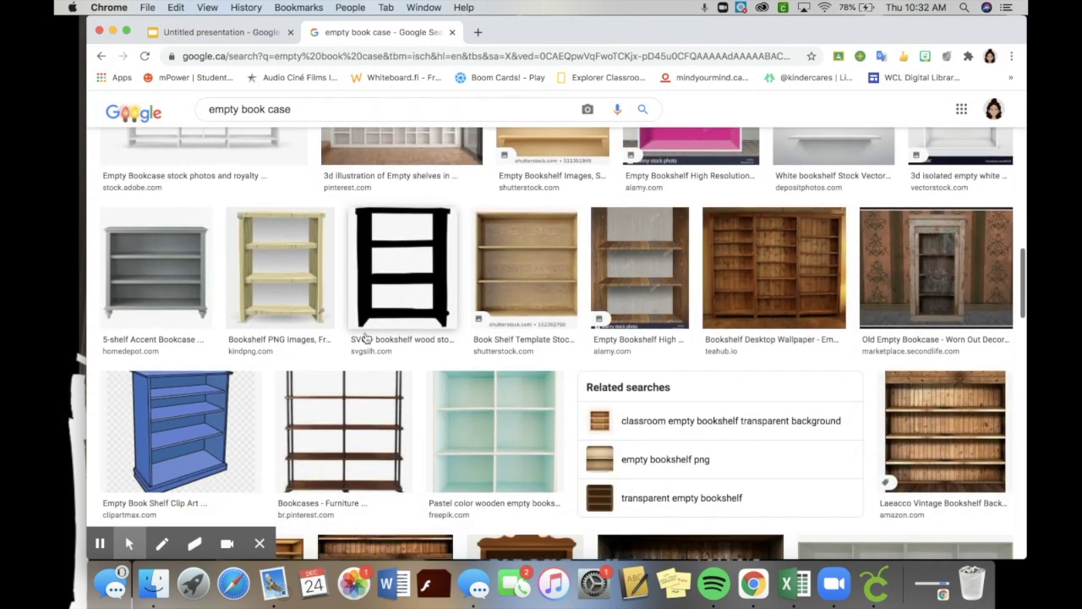
click(158, 283)
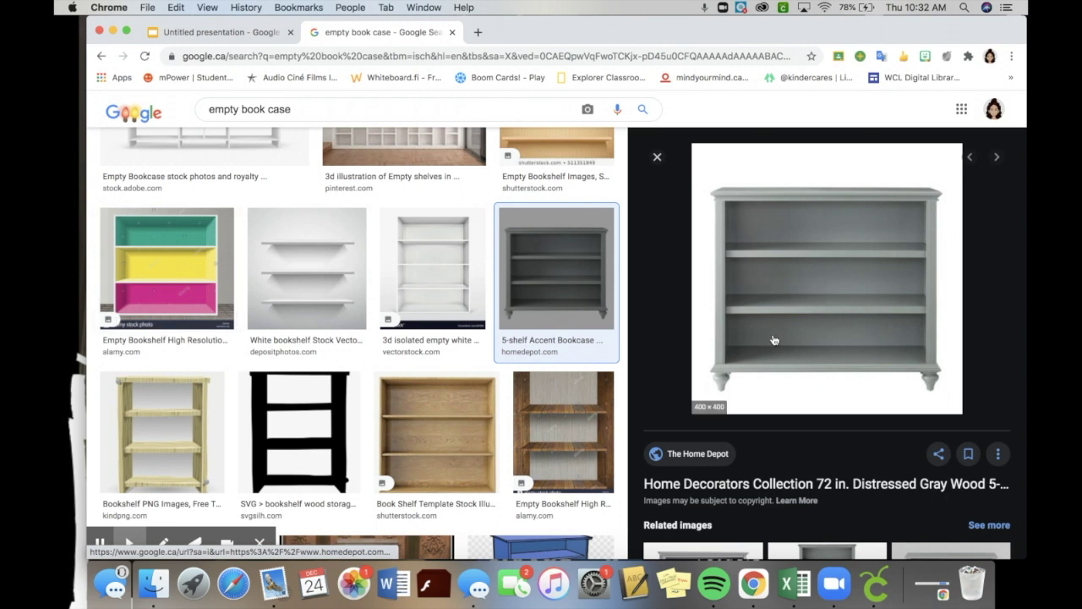
- Save the gray bookcase image to Downloads as a JPEG, view the saved file and close its preview window
right_click(773, 338)
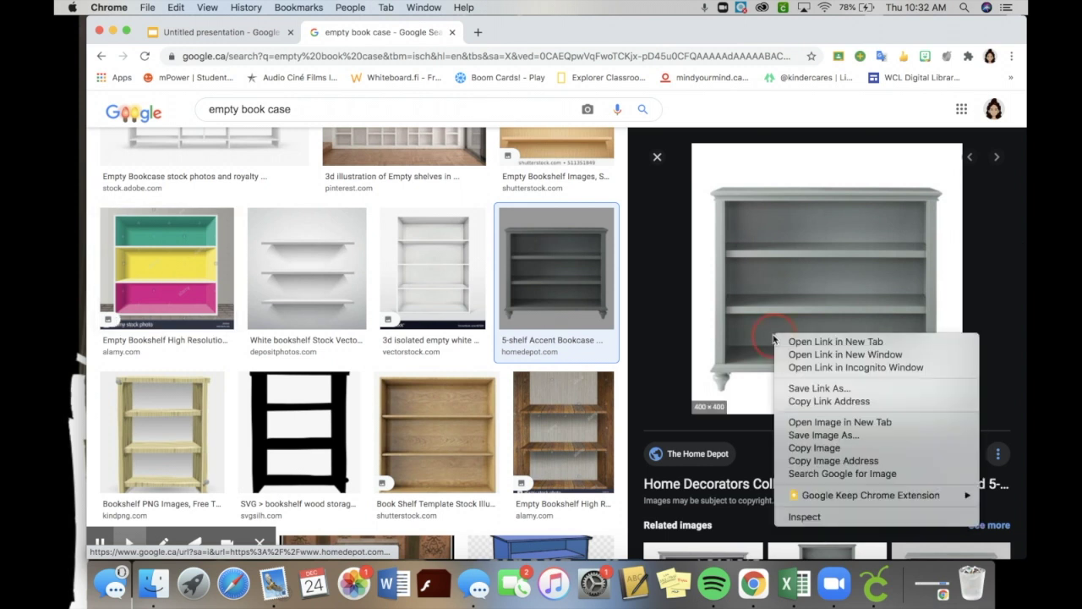
click(826, 436)
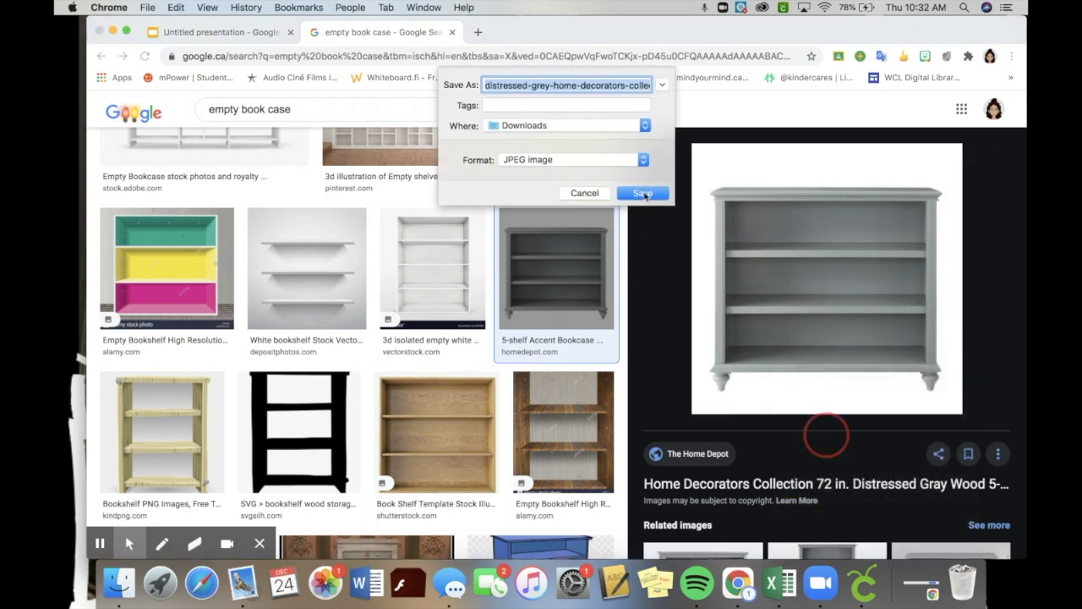
click(644, 193)
click(162, 539)
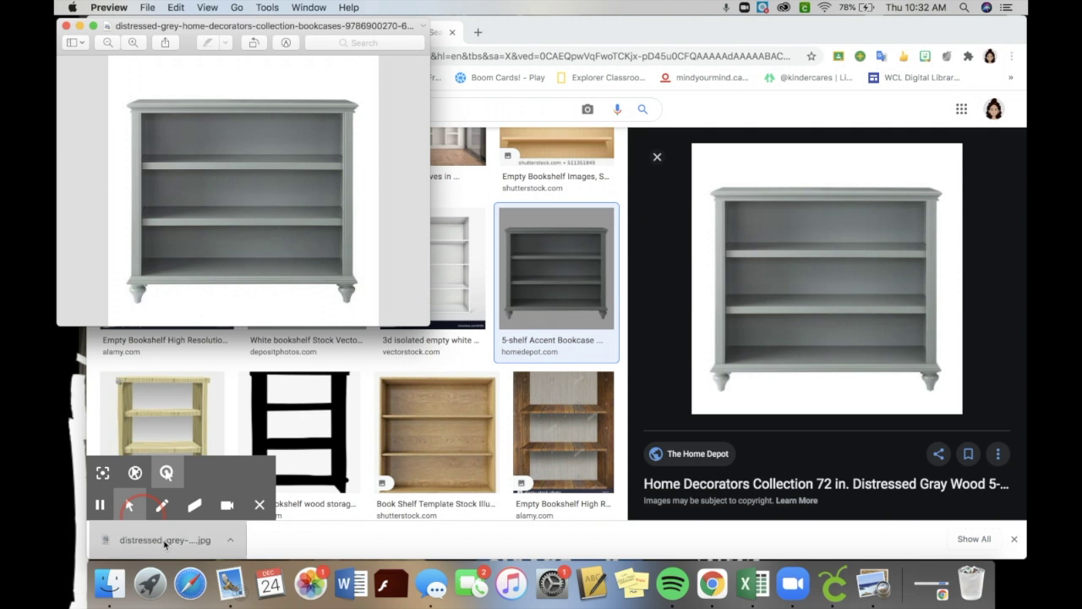
click(66, 28)
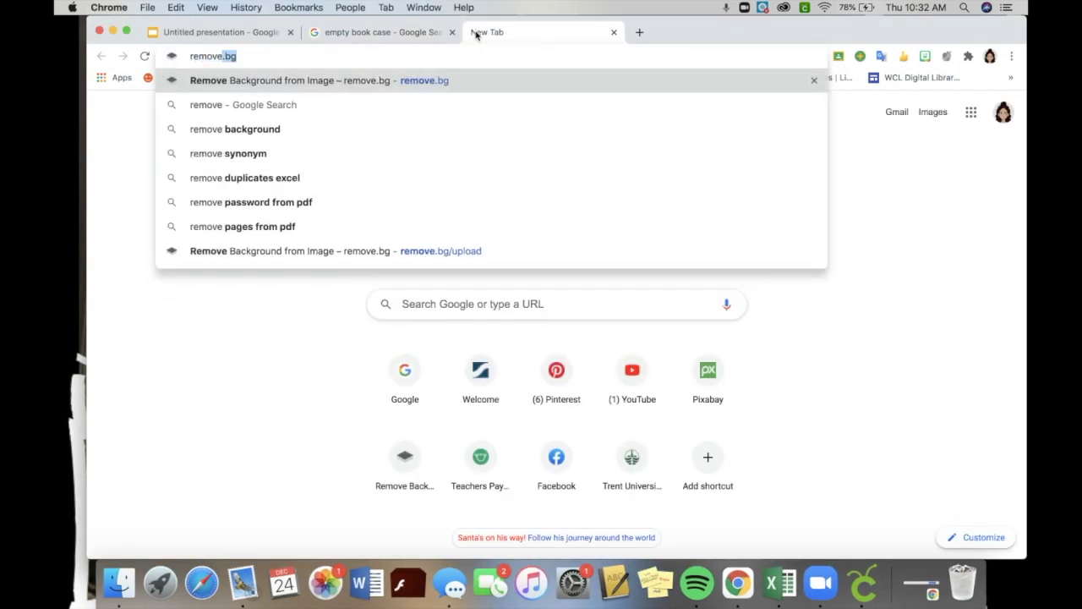
- Open remove.bg, upload the saved bookcase image for background removal and download the 400 × 400 cutout
text(bg)
key(Return)
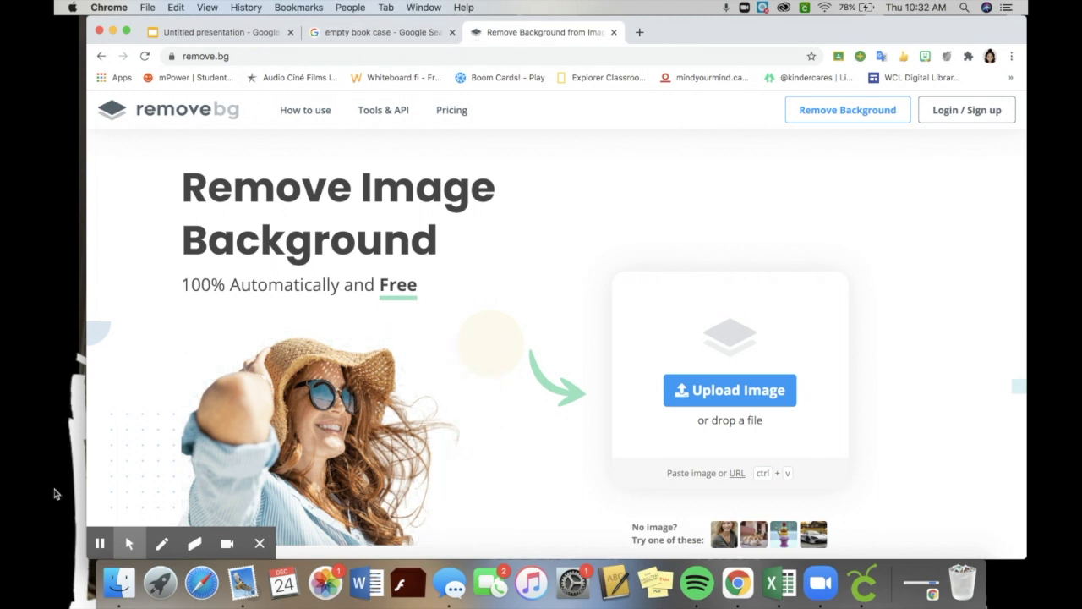
click(118, 583)
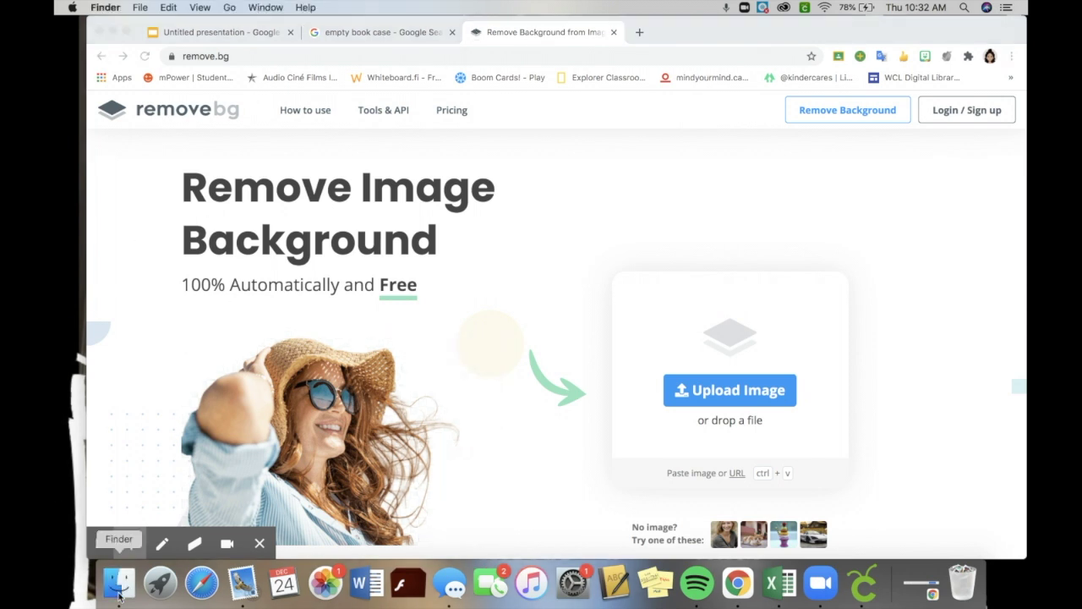
drag(410, 163, 178, 302)
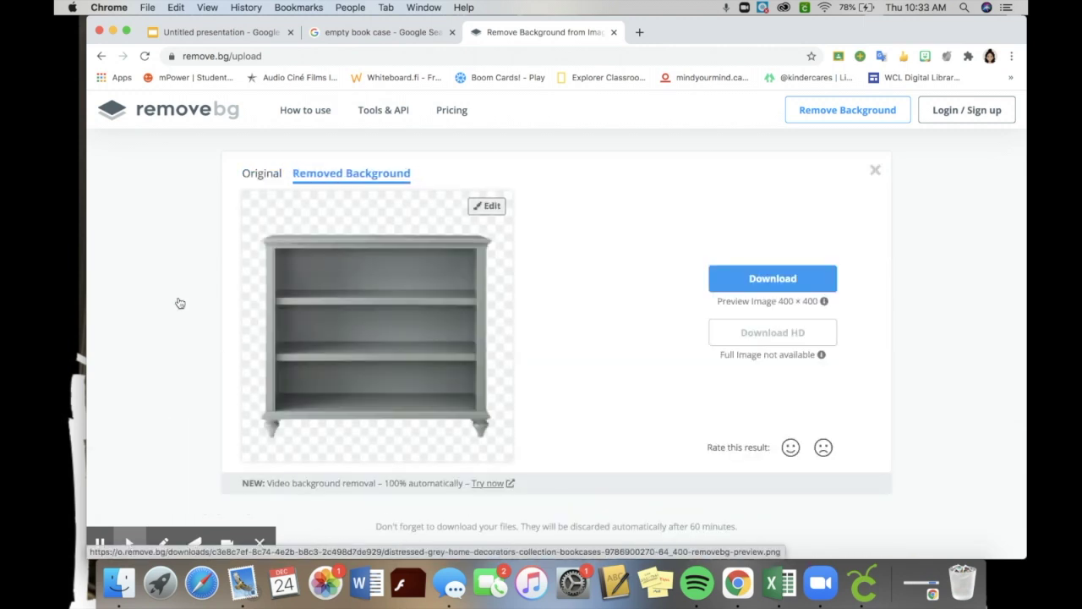
click(749, 289)
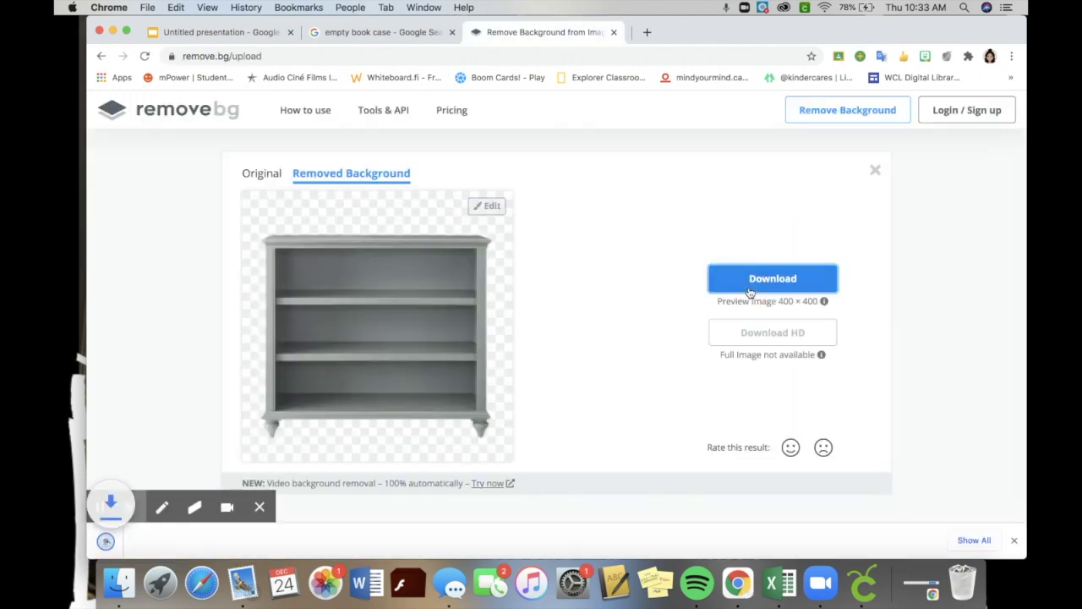
- Return to the presentation, insert the cutout bookcase PNG on the floor beside the whiteboard and enlarge it slightly
click(168, 32)
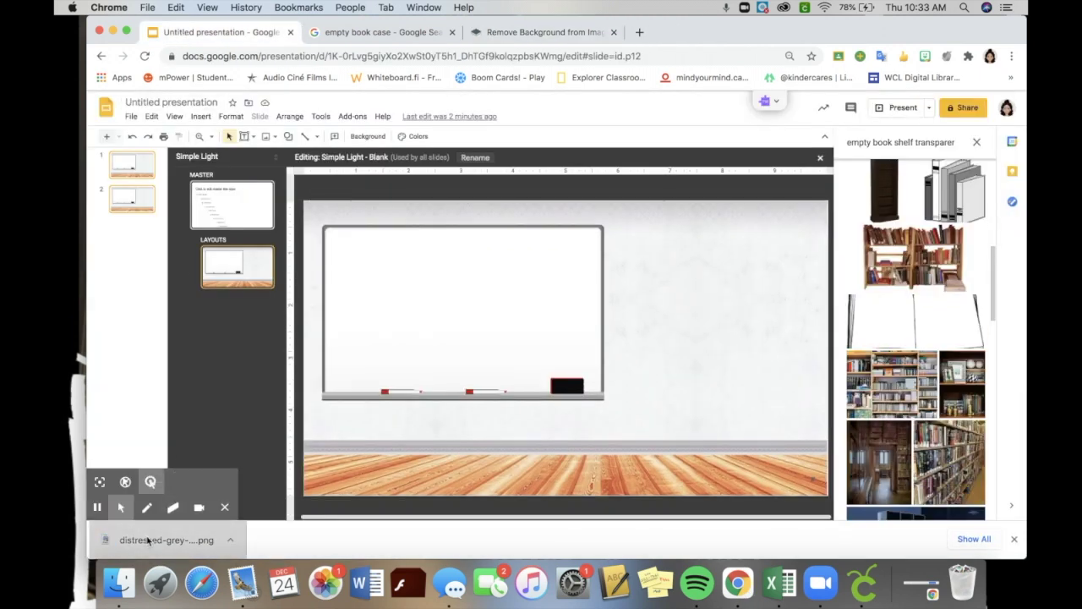
drag(148, 542, 778, 459)
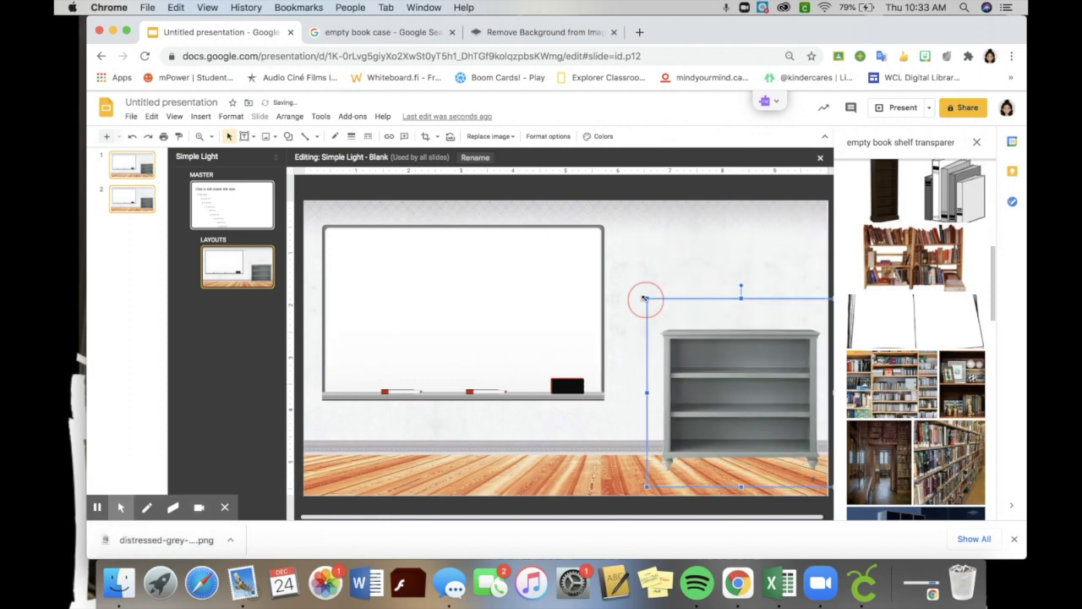
drag(644, 299, 623, 278)
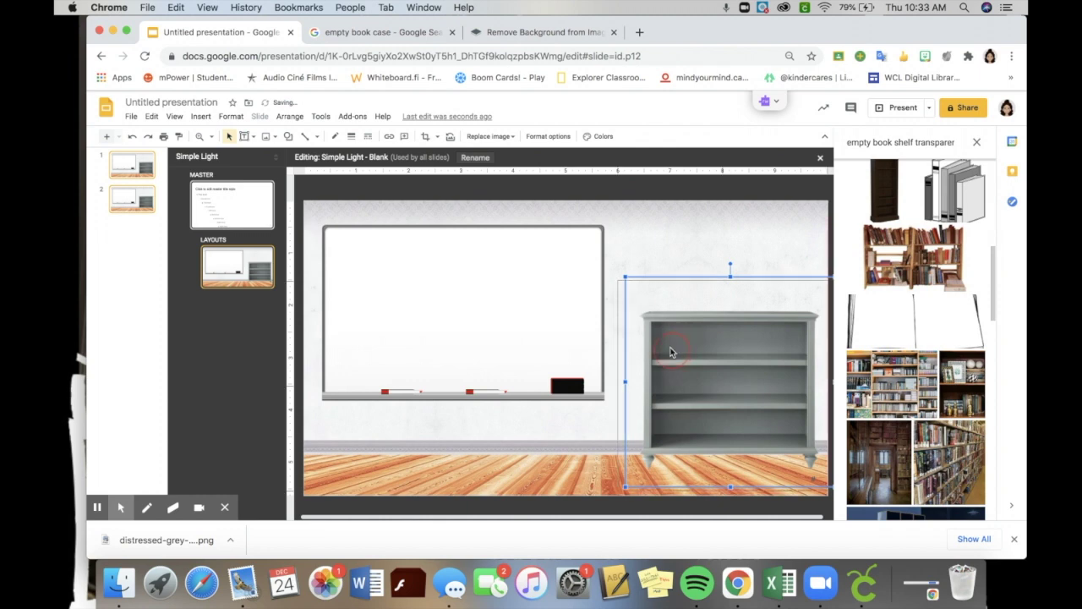